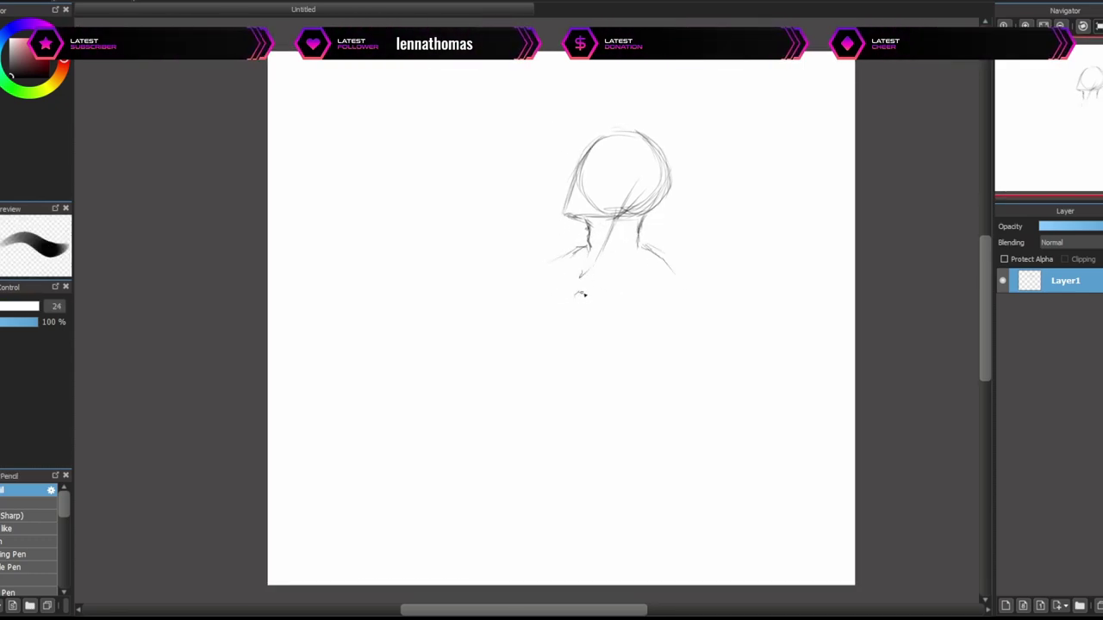
Sketch the collarbone line and the upper edge of the chest below the figure's neck.
{"action": "left_click_drag", "start_coordinate": [579, 294], "coordinate": [525, 257]}
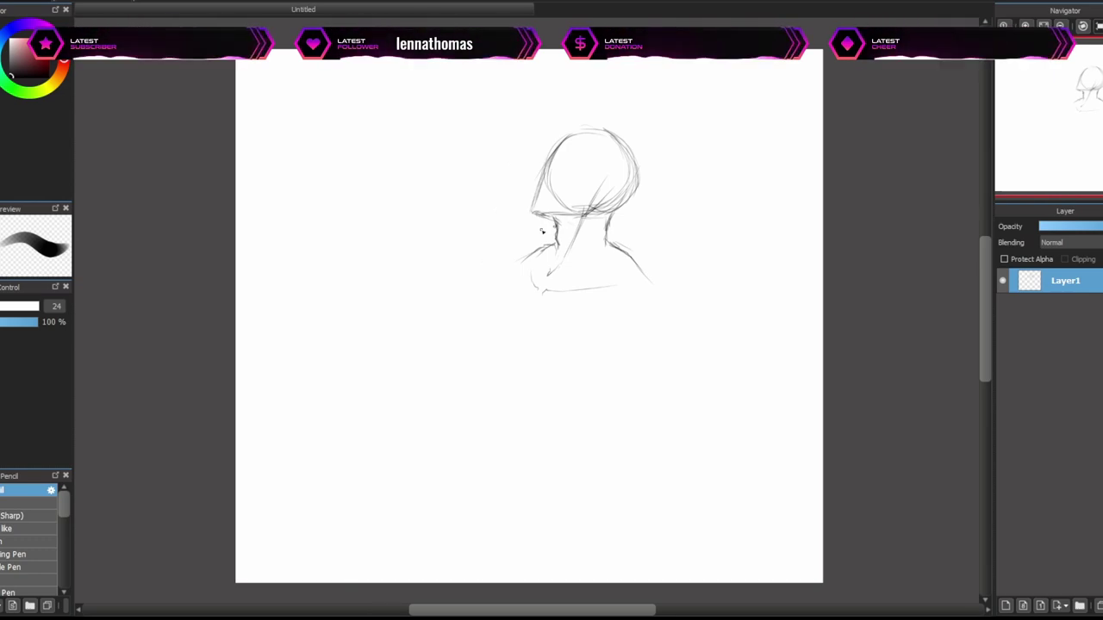
{"action": "scroll", "coordinate": [542, 231], "scroll_direction": "up", "scroll_amount": 3}
{"action": "key", "text": "Delete"}
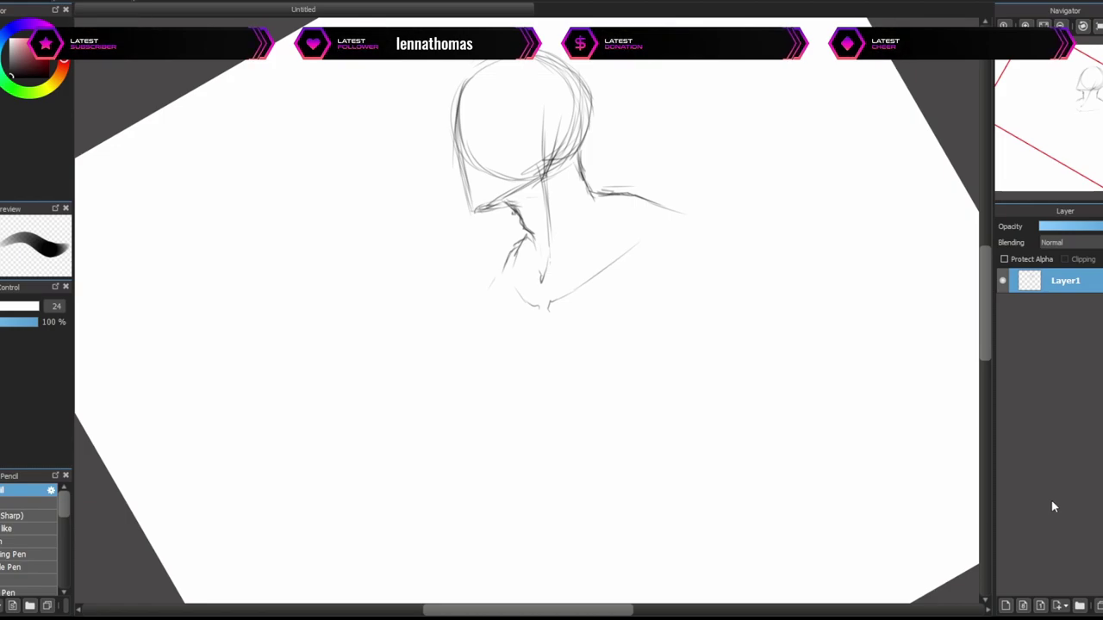
Sketch the bent raised arm and hand beside the face, and rough in the opposite shoulder and outstretched arm.
{"action": "key", "text": "Home"}
{"action": "key", "text": "ctrl+minus"}
{"action": "left_click_drag", "start_coordinate": [522, 152], "coordinate": [493, 160]}
{"action": "left_click_drag", "start_coordinate": [623, 251], "coordinate": [523, 240]}
{"action": "left_click_drag", "start_coordinate": [607, 191], "coordinate": [672, 281]}
{"action": "mouse_move", "coordinate": [453, 250]}
{"action": "left_mouse_down"}
{"action": "mouse_move", "coordinate": [426, 259]}
{"action": "mouse_move", "coordinate": [508, 281]}
{"action": "left_mouse_up"}
{"action": "key", "text": "ctrl+plus"}
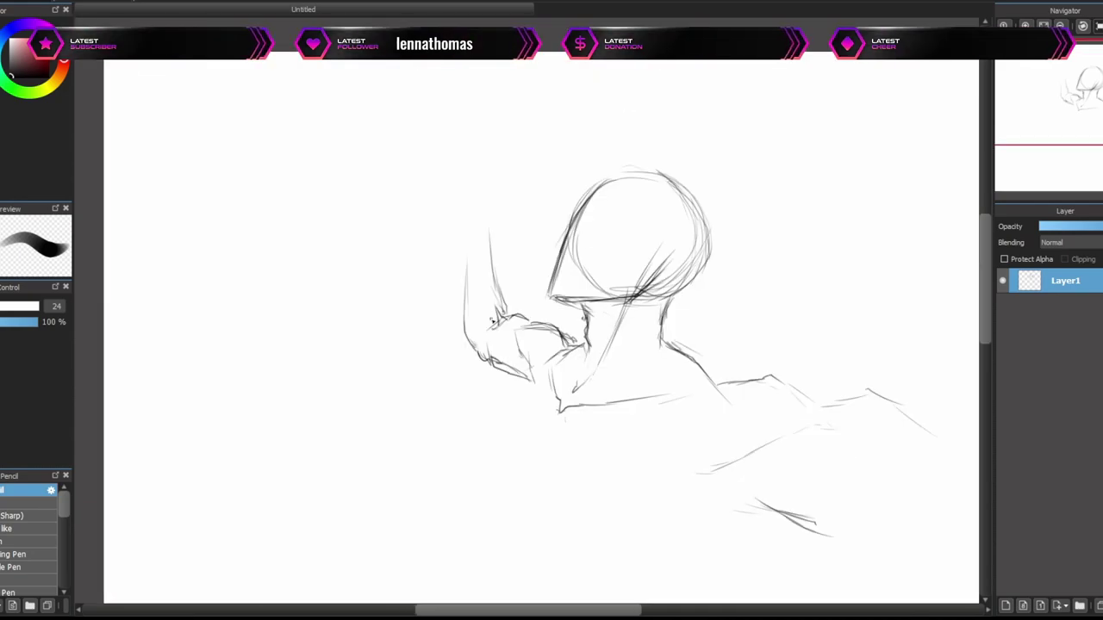
{"action": "left_click_drag", "start_coordinate": [517, 239], "coordinate": [493, 342]}
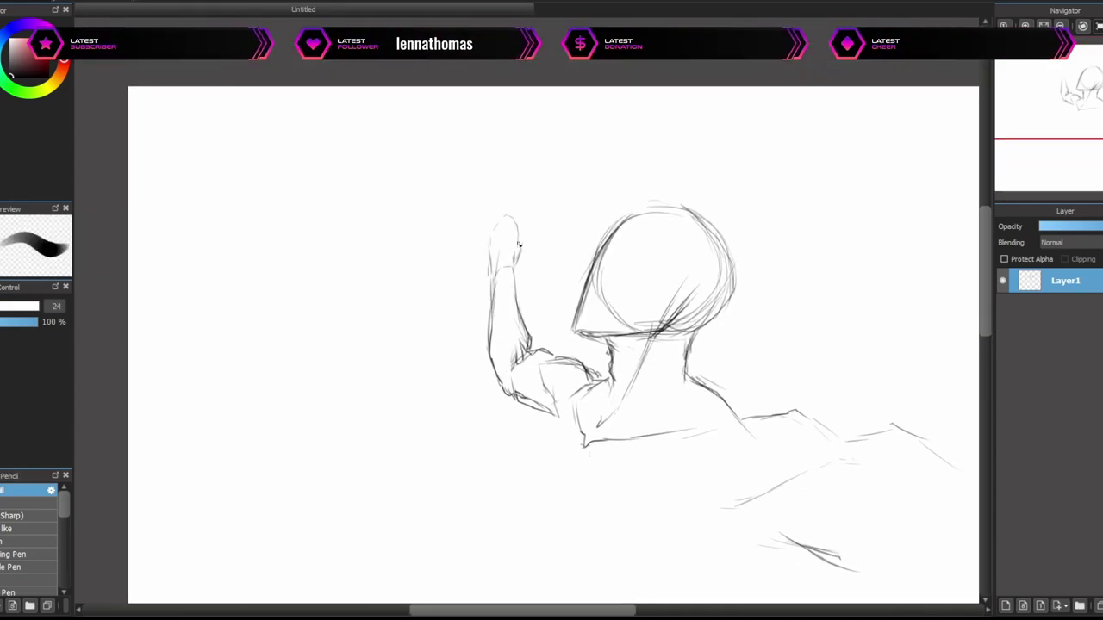
{"action": "left_click_drag", "start_coordinate": [500, 225], "coordinate": [490, 278]}
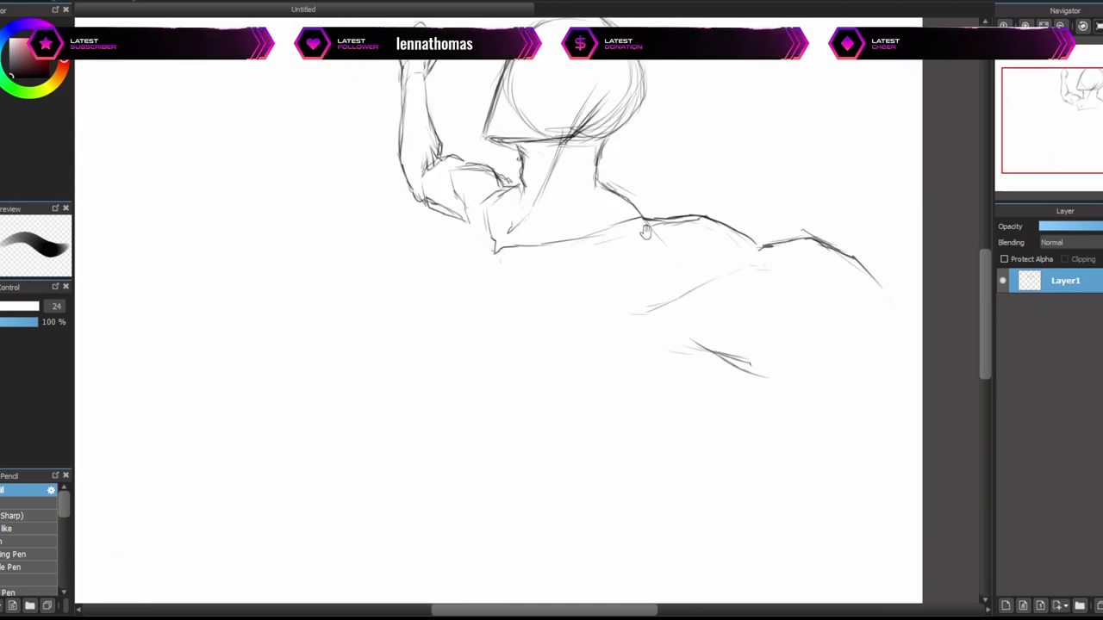
Draw the upper and lower contours of the outstretched arm from the shoulder to the elbow.
{"action": "key", "text": "ctrl+minus"}
{"action": "key", "text": "ctrl+plus"}
{"action": "key", "text": "e"}
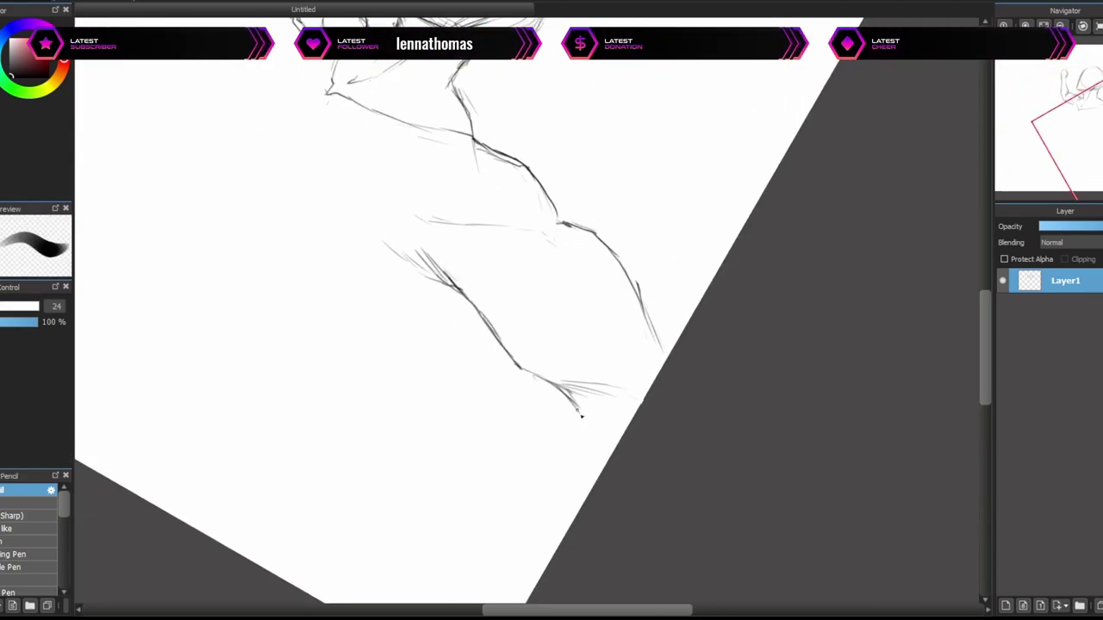
Outline the chest from the armpit around its lower edge and hatch the shadow under the pectoral.
{"action": "key", "text": "ctrl+0"}
{"action": "left_click_drag", "start_coordinate": [594, 344], "coordinate": [654, 219]}
{"action": "key", "text": "ctrl+plus"}
{"action": "key", "text": "ctrl+0"}
{"action": "key", "text": "ctrl+t"}
{"action": "left_click_drag", "start_coordinate": [706, 118], "coordinate": [884, 542]}
{"action": "key", "text": "Return"}
{"action": "key", "text": "ctrl+plus"}
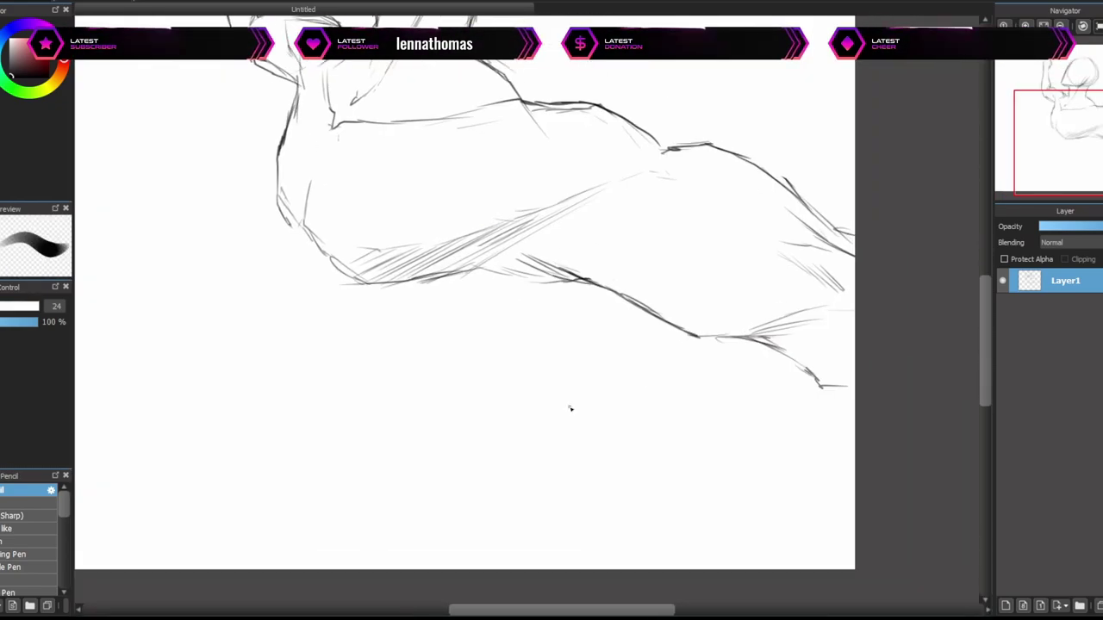
Sketch the back, waist and abdomen contours with light rib lines, down to the lower edge of the canvas.
{"action": "left_click_drag", "start_coordinate": [646, 382], "coordinate": [684, 217]}
{"action": "mouse_move", "coordinate": [714, 308]}
{"action": "left_mouse_down"}
{"action": "mouse_move", "coordinate": [731, 226]}
{"action": "mouse_move", "coordinate": [715, 319]}
{"action": "mouse_move", "coordinate": [647, 236]}
{"action": "mouse_move", "coordinate": [558, 170]}
{"action": "left_mouse_up"}
{"action": "left_click_drag", "start_coordinate": [608, 259], "coordinate": [646, 326]}
{"action": "mouse_move", "coordinate": [561, 432]}
{"action": "left_mouse_down"}
{"action": "mouse_move", "coordinate": [446, 317]}
{"action": "mouse_move", "coordinate": [495, 286]}
{"action": "left_mouse_up"}
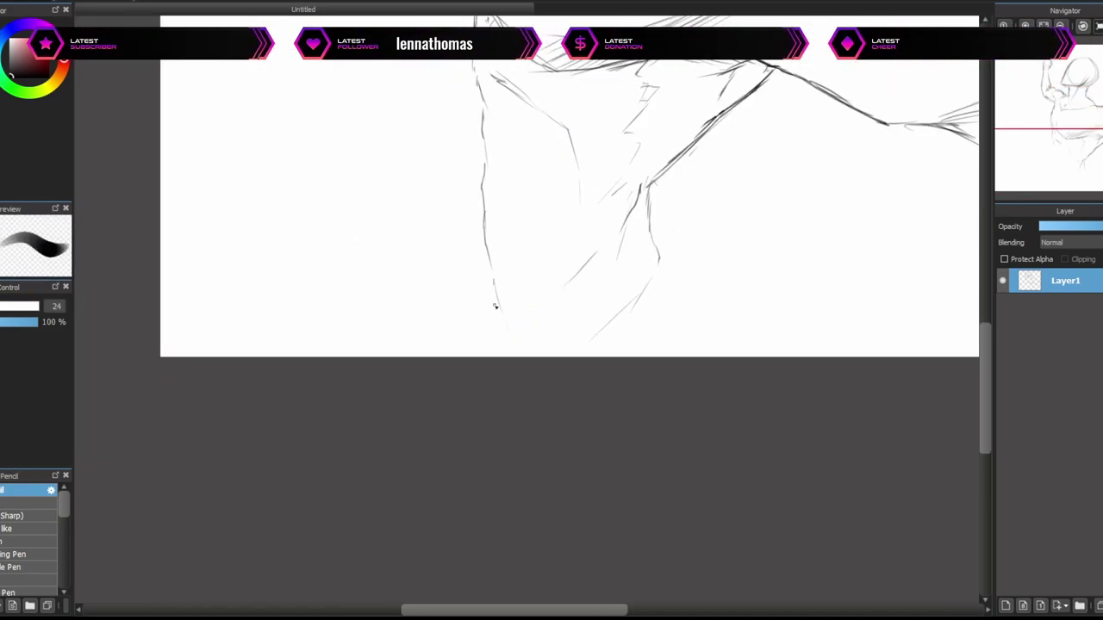
{"action": "mouse_move", "coordinate": [689, 298]}
{"action": "left_mouse_down"}
{"action": "mouse_move", "coordinate": [603, 336]}
{"action": "mouse_move", "coordinate": [560, 284]}
{"action": "mouse_move", "coordinate": [529, 341]}
{"action": "left_mouse_up"}
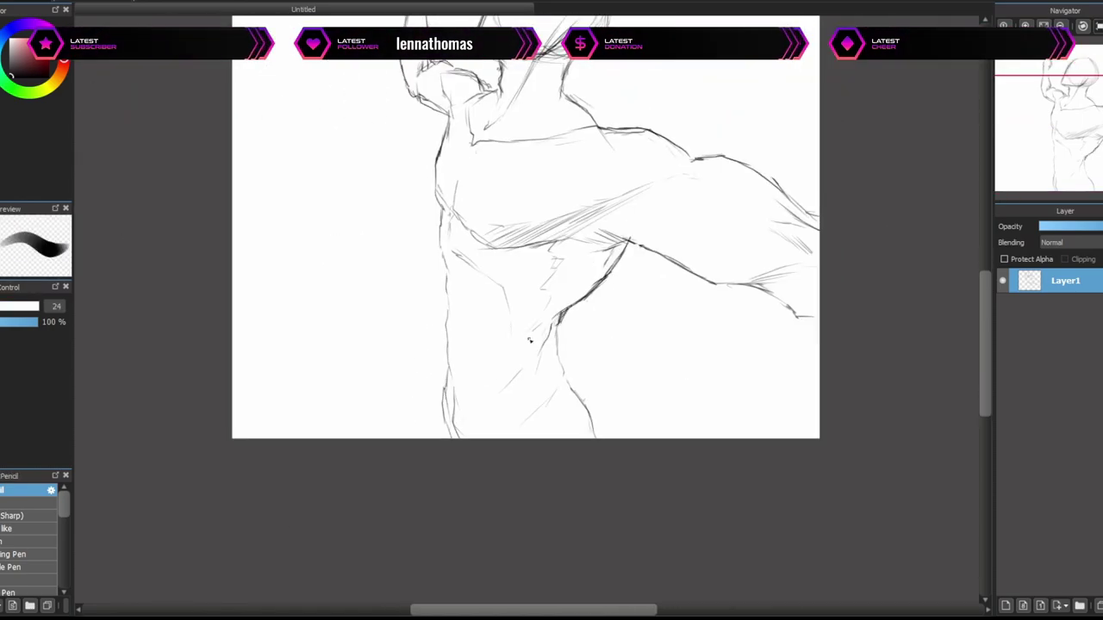
{"action": "scroll", "coordinate": [528, 341], "scroll_direction": "up", "scroll_amount": 5}
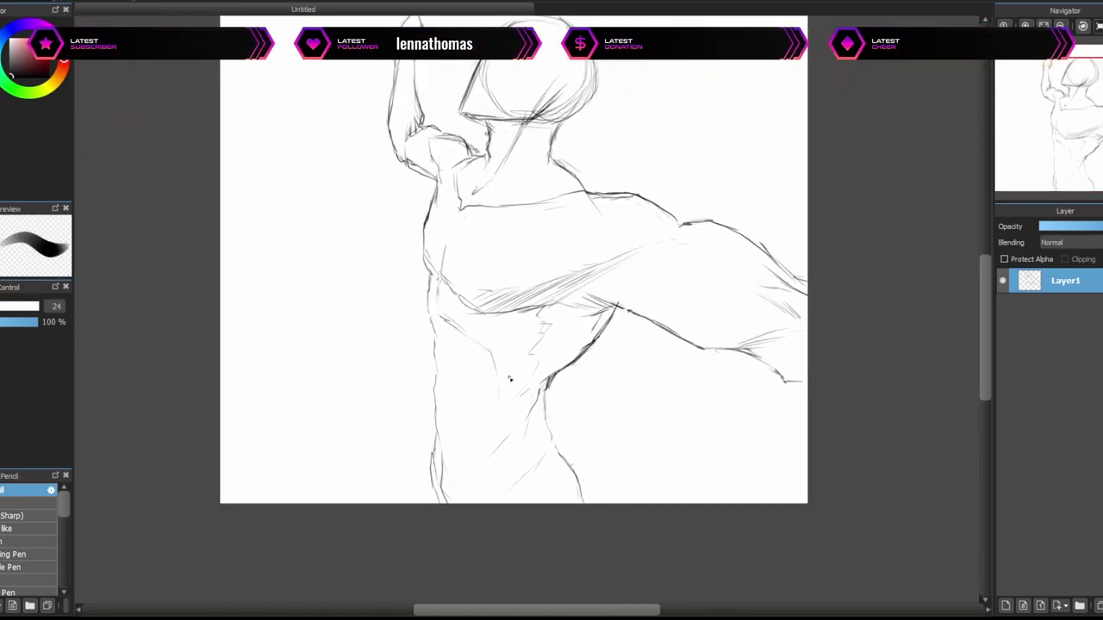
Clean up the neck and shoulder lines and hatch the muscles along the side of the torso.
{"action": "key", "text": "ctrl+t"}
{"action": "key", "text": "Return"}
{"action": "scroll", "coordinate": [638, 349], "scroll_direction": "up", "scroll_amount": 8}
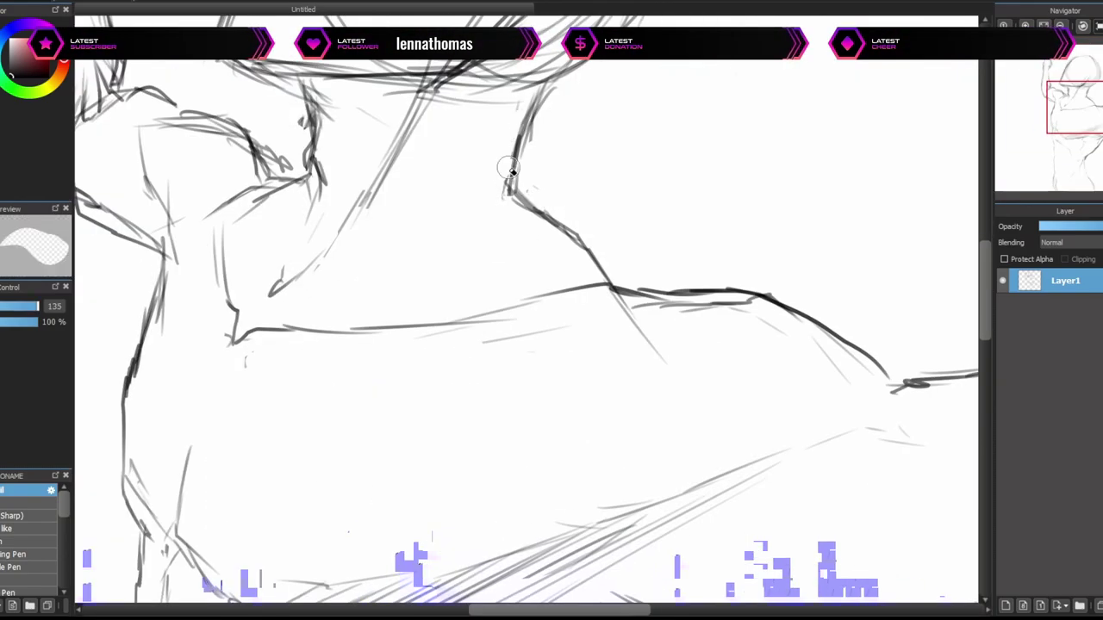
{"action": "scroll", "coordinate": [424, 322], "scroll_direction": "down", "scroll_amount": 6}
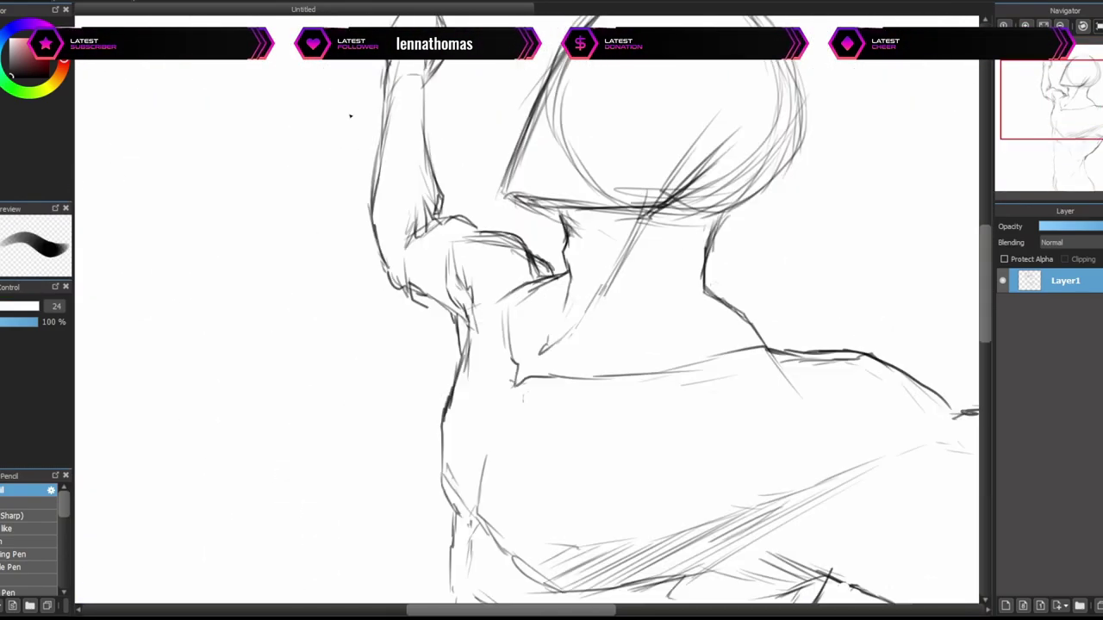
{"action": "scroll", "coordinate": [489, 249], "scroll_direction": "up", "scroll_amount": 3}
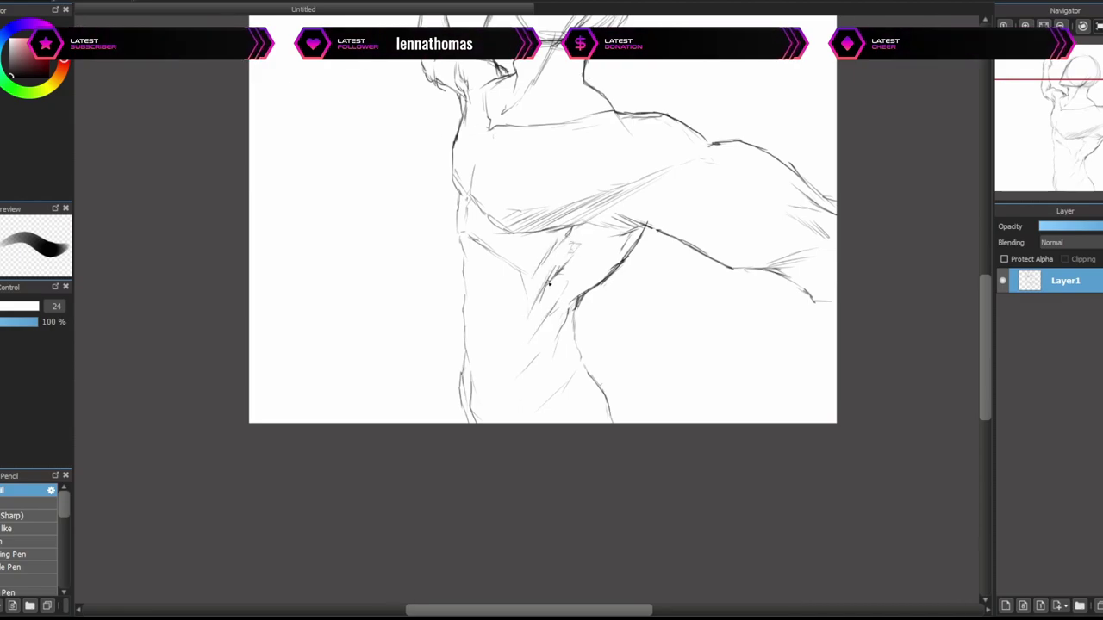
{"action": "scroll", "coordinate": [557, 310], "scroll_direction": "up", "scroll_amount": 3}
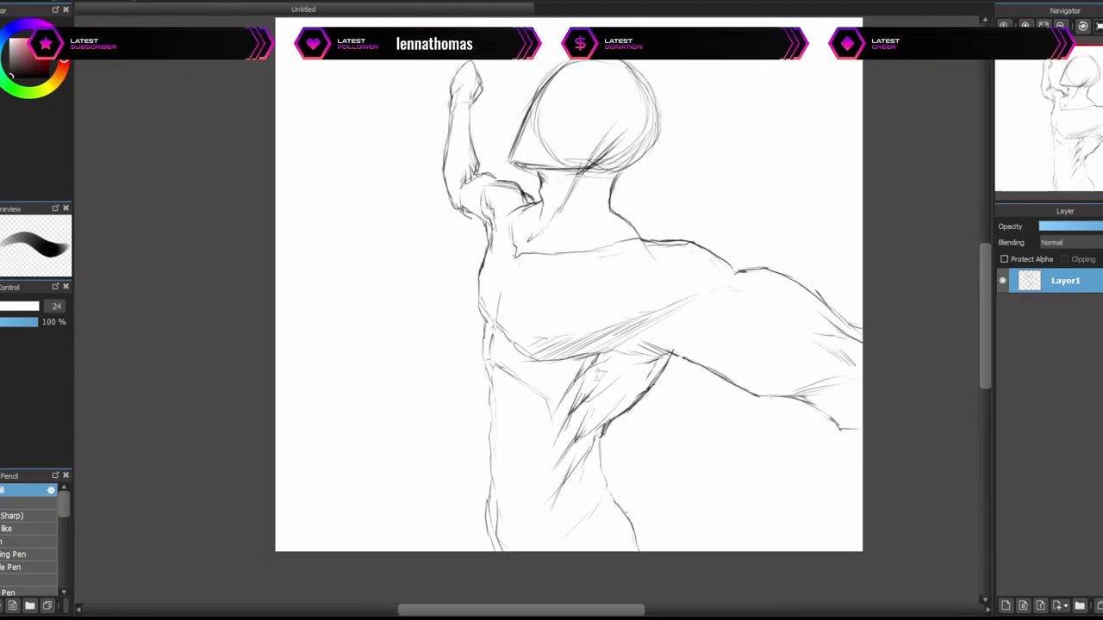
{"action": "scroll", "coordinate": [569, 310], "scroll_direction": "up", "scroll_amount": 4}
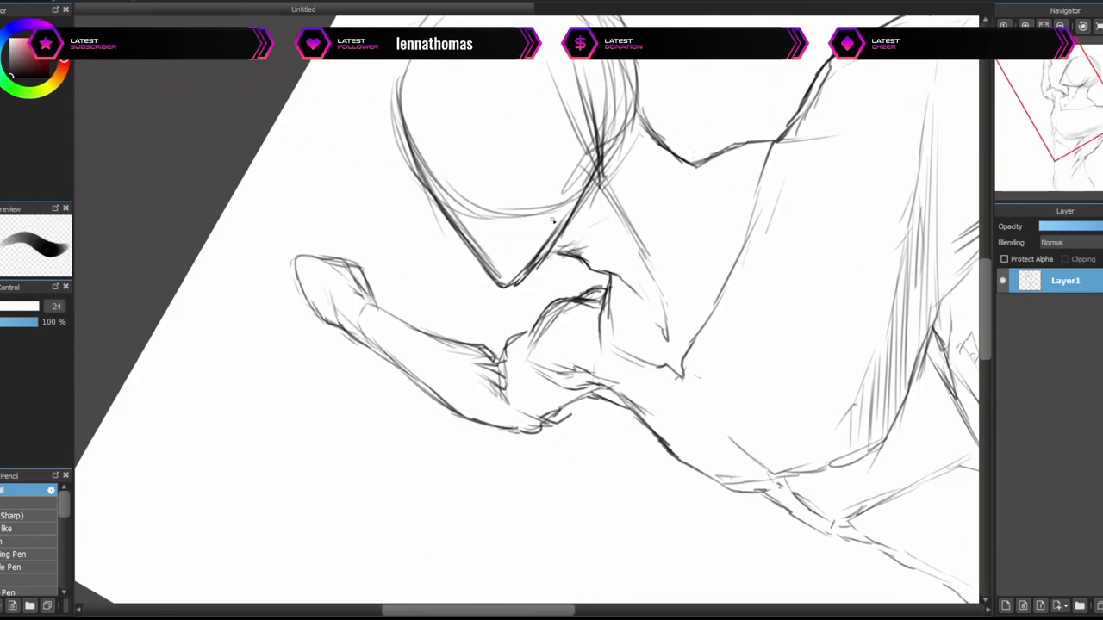
Strengthen the face profile and jawline and erase the construction circle inside the head.
{"action": "left_click_drag", "start_coordinate": [517, 259], "coordinate": [548, 175]}
{"action": "scroll", "coordinate": [549, 175], "scroll_direction": "up", "scroll_amount": 2}
{"action": "key", "text": "e"}
{"action": "mouse_move", "coordinate": [548, 226]}
{"action": "left_mouse_down"}
{"action": "mouse_move", "coordinate": [482, 299]}
{"action": "mouse_move", "coordinate": [556, 170]}
{"action": "left_mouse_up"}
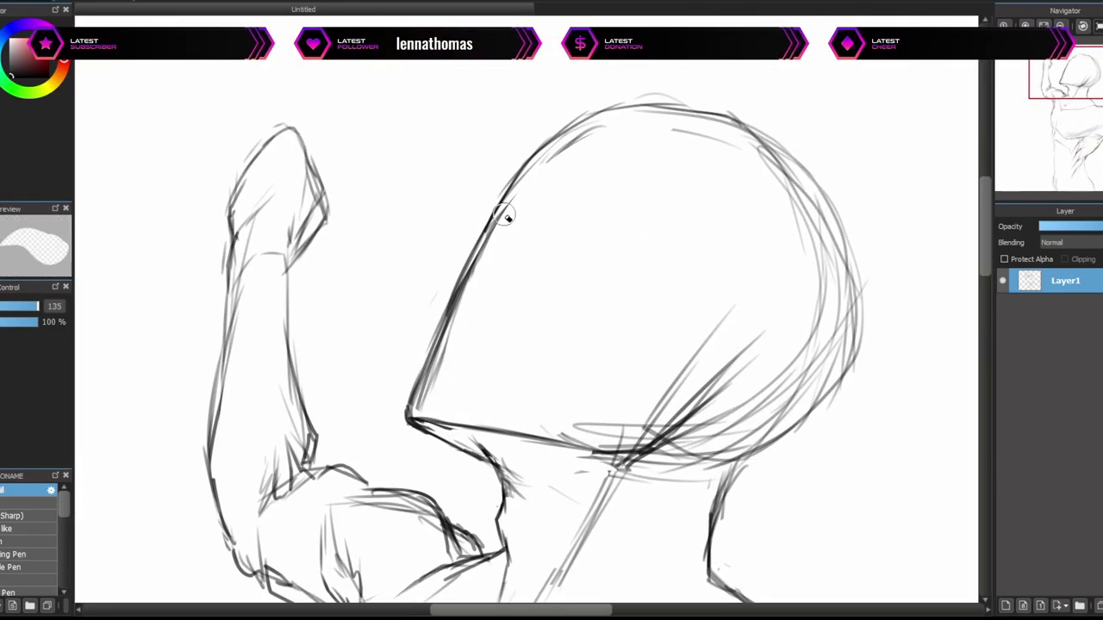
{"action": "scroll", "coordinate": [470, 337], "scroll_direction": "up", "scroll_amount": 1}
{"action": "key", "text": "e"}
Draw the brow ridge, nose profile, eye, eyebrow and ear on the head.
{"action": "mouse_move", "coordinate": [571, 288]}
{"action": "left_mouse_down"}
{"action": "mouse_move", "coordinate": [509, 277]}
{"action": "mouse_move", "coordinate": [525, 229]}
{"action": "mouse_move", "coordinate": [541, 227]}
{"action": "mouse_move", "coordinate": [543, 287]}
{"action": "mouse_move", "coordinate": [514, 231]}
{"action": "left_mouse_up"}
{"action": "key", "text": "n"}
{"action": "mouse_move", "coordinate": [541, 270]}
{"action": "left_mouse_down"}
{"action": "mouse_move", "coordinate": [493, 270]}
{"action": "mouse_move", "coordinate": [492, 233]}
{"action": "mouse_move", "coordinate": [425, 233]}
{"action": "left_mouse_up"}
{"action": "mouse_move", "coordinate": [447, 231]}
{"action": "left_mouse_down"}
{"action": "mouse_move", "coordinate": [492, 205]}
{"action": "mouse_move", "coordinate": [543, 207]}
{"action": "mouse_move", "coordinate": [524, 215]}
{"action": "mouse_move", "coordinate": [551, 194]}
{"action": "mouse_move", "coordinate": [520, 243]}
{"action": "left_mouse_up"}
{"action": "mouse_move", "coordinate": [520, 242]}
{"action": "left_mouse_down"}
{"action": "mouse_move", "coordinate": [552, 285]}
{"action": "mouse_move", "coordinate": [517, 258]}
{"action": "left_mouse_up"}
{"action": "mouse_move", "coordinate": [594, 183]}
{"action": "left_mouse_down"}
{"action": "mouse_move", "coordinate": [582, 205]}
{"action": "mouse_move", "coordinate": [551, 216]}
{"action": "left_mouse_up"}
{"action": "left_click_drag", "start_coordinate": [524, 195], "coordinate": [479, 265]}
{"action": "mouse_move", "coordinate": [517, 224]}
{"action": "left_mouse_down"}
{"action": "mouse_move", "coordinate": [682, 354]}
{"action": "mouse_move", "coordinate": [570, 161]}
{"action": "mouse_move", "coordinate": [535, 220]}
{"action": "left_mouse_up"}
{"action": "mouse_move", "coordinate": [638, 101]}
{"action": "left_mouse_down"}
{"action": "mouse_move", "coordinate": [661, 138]}
{"action": "mouse_move", "coordinate": [687, 229]}
{"action": "mouse_move", "coordinate": [529, 461]}
{"action": "mouse_move", "coordinate": [677, 308]}
{"action": "mouse_move", "coordinate": [599, 290]}
{"action": "mouse_move", "coordinate": [608, 263]}
{"action": "mouse_move", "coordinate": [640, 263]}
{"action": "mouse_move", "coordinate": [657, 359]}
{"action": "mouse_move", "coordinate": [658, 305]}
{"action": "left_mouse_up"}
{"action": "left_click_drag", "start_coordinate": [675, 287], "coordinate": [569, 361]}
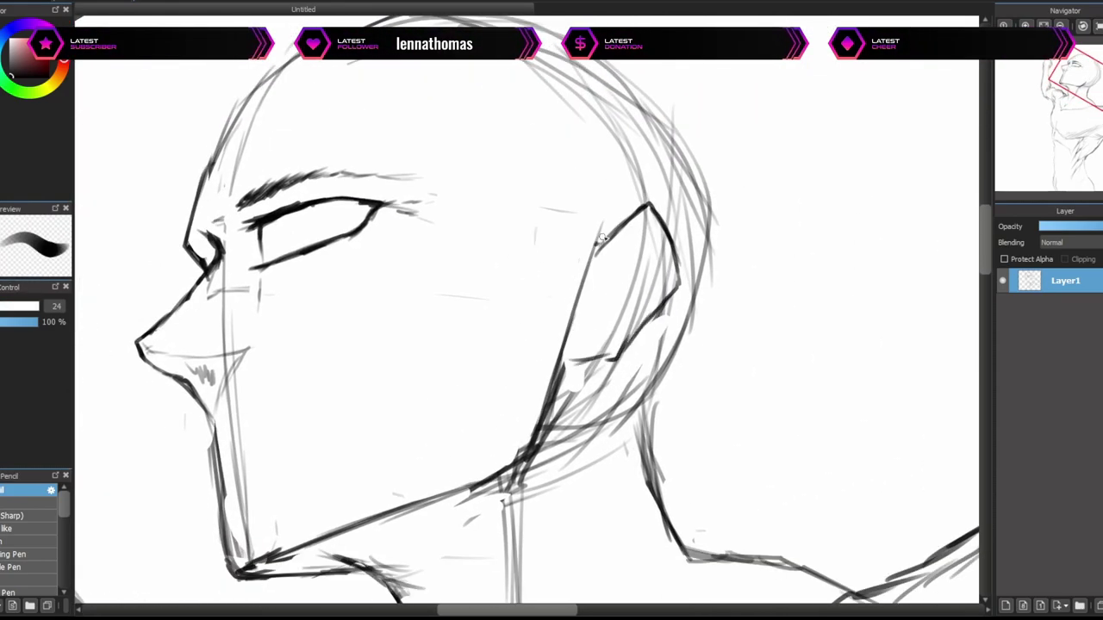
Erase part of the front ear line and reshape the ear's upper curve and lobe.
{"action": "key", "text": "e"}
{"action": "mouse_move", "coordinate": [595, 258]}
{"action": "left_mouse_down"}
{"action": "mouse_move", "coordinate": [640, 303]}
{"action": "mouse_move", "coordinate": [626, 303]}
{"action": "mouse_move", "coordinate": [630, 325]}
{"action": "mouse_move", "coordinate": [546, 268]}
{"action": "left_mouse_up"}
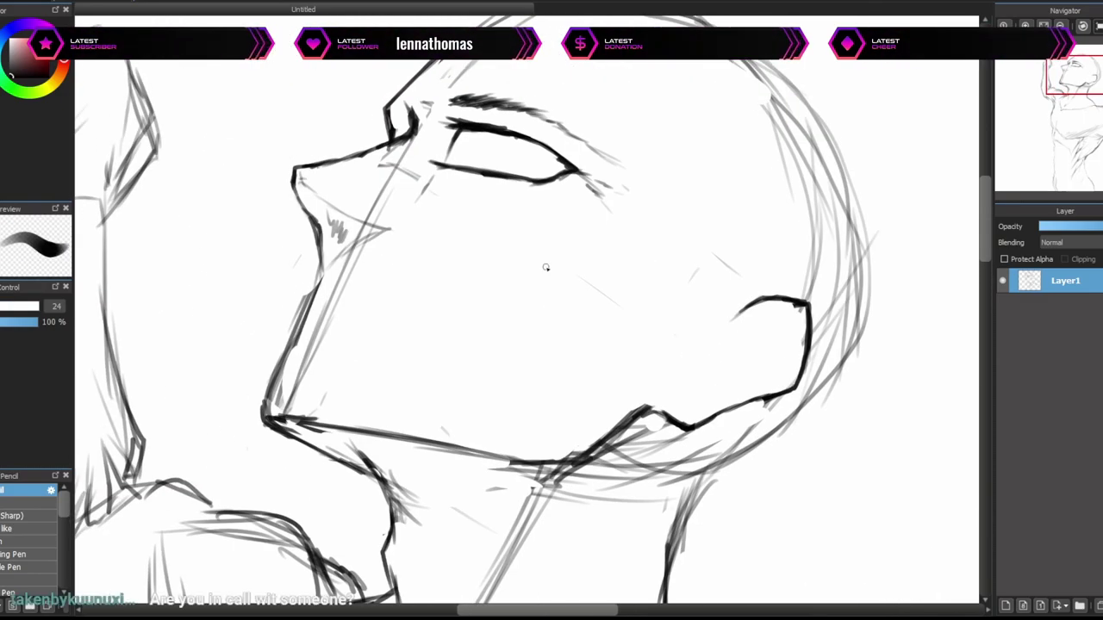
{"action": "scroll", "coordinate": [546, 268], "scroll_direction": "left", "scroll_amount": 5}
{"action": "key", "text": "e"}
Draw the nostril, lips and wide open grin, erasing the old profile line around the mouth.
{"action": "left_click_drag", "start_coordinate": [554, 347], "coordinate": [551, 282]}
{"action": "mouse_move", "coordinate": [614, 211]}
{"action": "left_mouse_down"}
{"action": "mouse_move", "coordinate": [605, 285]}
{"action": "mouse_move", "coordinate": [567, 211]}
{"action": "mouse_move", "coordinate": [566, 283]}
{"action": "mouse_move", "coordinate": [566, 190]}
{"action": "mouse_move", "coordinate": [583, 305]}
{"action": "mouse_move", "coordinate": [546, 250]}
{"action": "mouse_move", "coordinate": [482, 304]}
{"action": "left_mouse_up"}
{"action": "key", "text": "b"}
{"action": "left_click_drag", "start_coordinate": [558, 272], "coordinate": [538, 300]}
{"action": "mouse_move", "coordinate": [554, 250]}
{"action": "left_mouse_down"}
{"action": "mouse_move", "coordinate": [635, 238]}
{"action": "mouse_move", "coordinate": [586, 239]}
{"action": "mouse_move", "coordinate": [718, 271]}
{"action": "left_mouse_up"}
{"action": "key", "text": "e"}
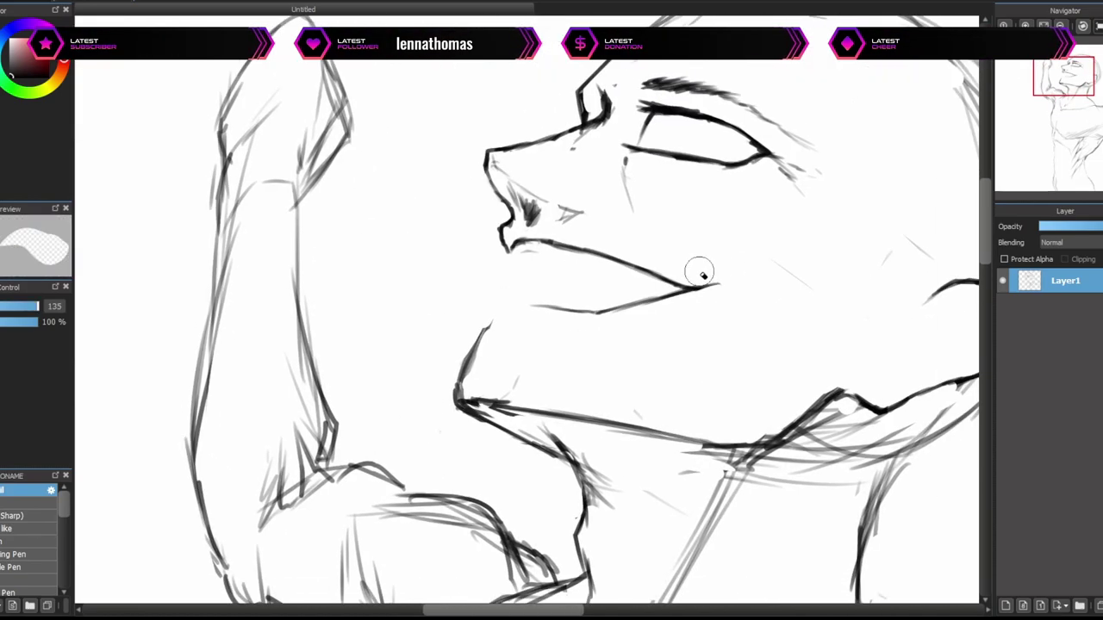
{"action": "mouse_move", "coordinate": [651, 223]}
{"action": "left_mouse_down"}
{"action": "mouse_move", "coordinate": [546, 239]}
{"action": "mouse_move", "coordinate": [568, 321]}
{"action": "mouse_move", "coordinate": [597, 324]}
{"action": "mouse_move", "coordinate": [731, 271]}
{"action": "mouse_move", "coordinate": [678, 324]}
{"action": "mouse_move", "coordinate": [586, 263]}
{"action": "mouse_move", "coordinate": [595, 259]}
{"action": "mouse_move", "coordinate": [603, 286]}
{"action": "mouse_move", "coordinate": [603, 259]}
{"action": "left_mouse_up"}
{"action": "key", "text": "e"}
{"action": "key", "text": "b"}
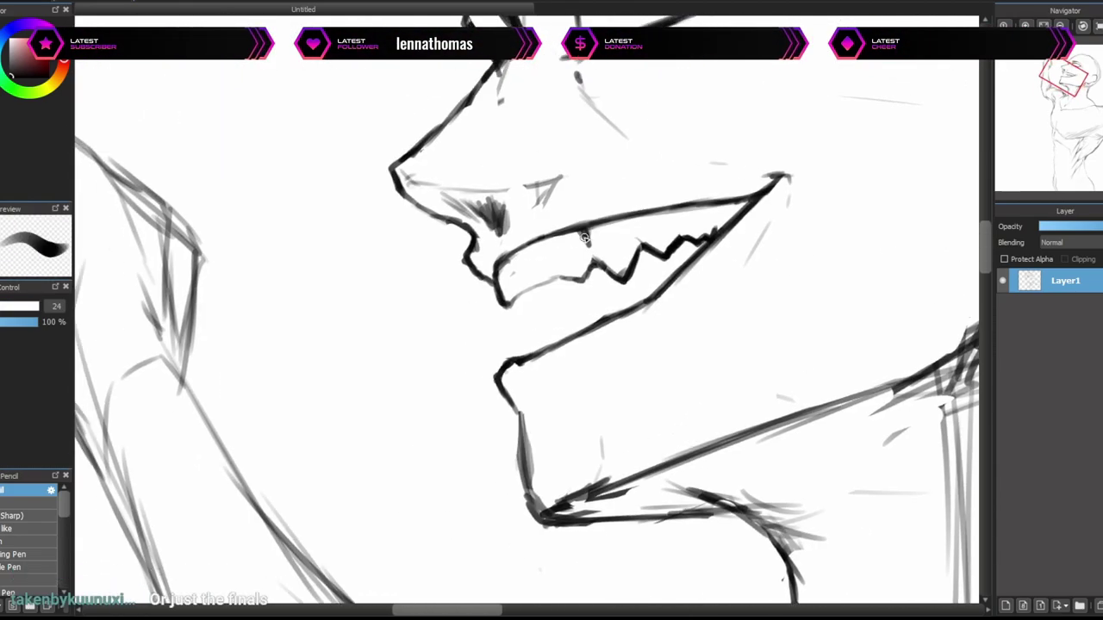
Draw the jagged upper teeth with their dividing lines and start the lower row of teeth inside the grin.
{"action": "left_click_drag", "start_coordinate": [524, 227], "coordinate": [522, 245]}
{"action": "left_click_drag", "start_coordinate": [573, 240], "coordinate": [571, 257]}
{"action": "mouse_move", "coordinate": [640, 269]}
{"action": "left_mouse_down"}
{"action": "mouse_move", "coordinate": [602, 292]}
{"action": "mouse_move", "coordinate": [526, 255]}
{"action": "mouse_move", "coordinate": [580, 241]}
{"action": "left_mouse_up"}
{"action": "mouse_move", "coordinate": [539, 229]}
{"action": "left_mouse_down"}
{"action": "mouse_move", "coordinate": [527, 266]}
{"action": "mouse_move", "coordinate": [551, 302]}
{"action": "left_mouse_up"}
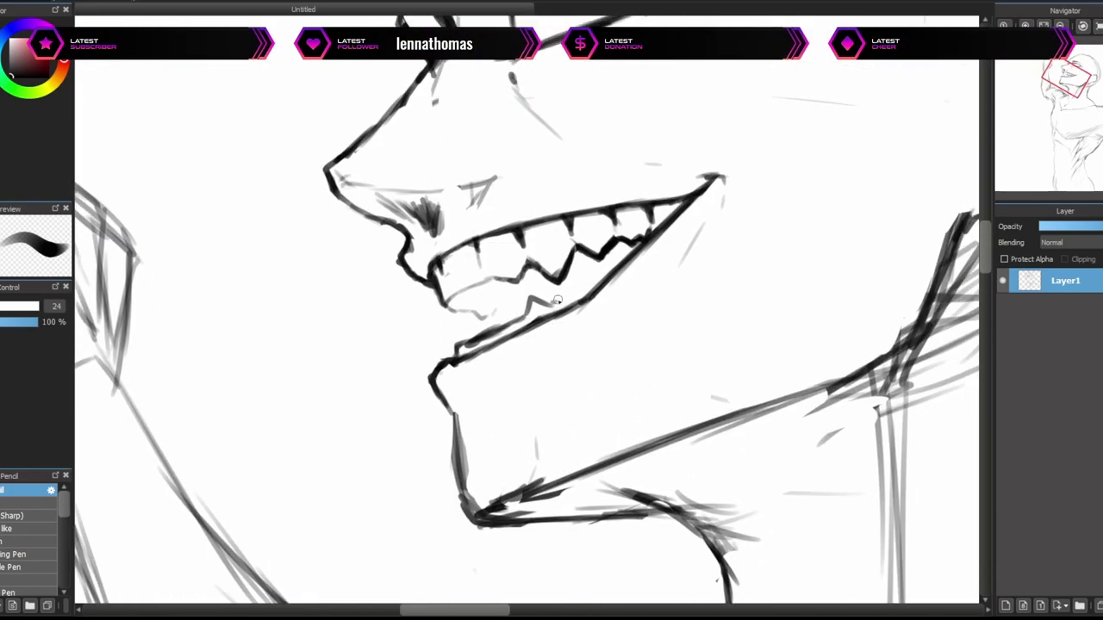
{"action": "mouse_move", "coordinate": [592, 254]}
{"action": "left_mouse_down"}
{"action": "mouse_move", "coordinate": [564, 295]}
{"action": "mouse_move", "coordinate": [544, 269]}
{"action": "left_mouse_up"}
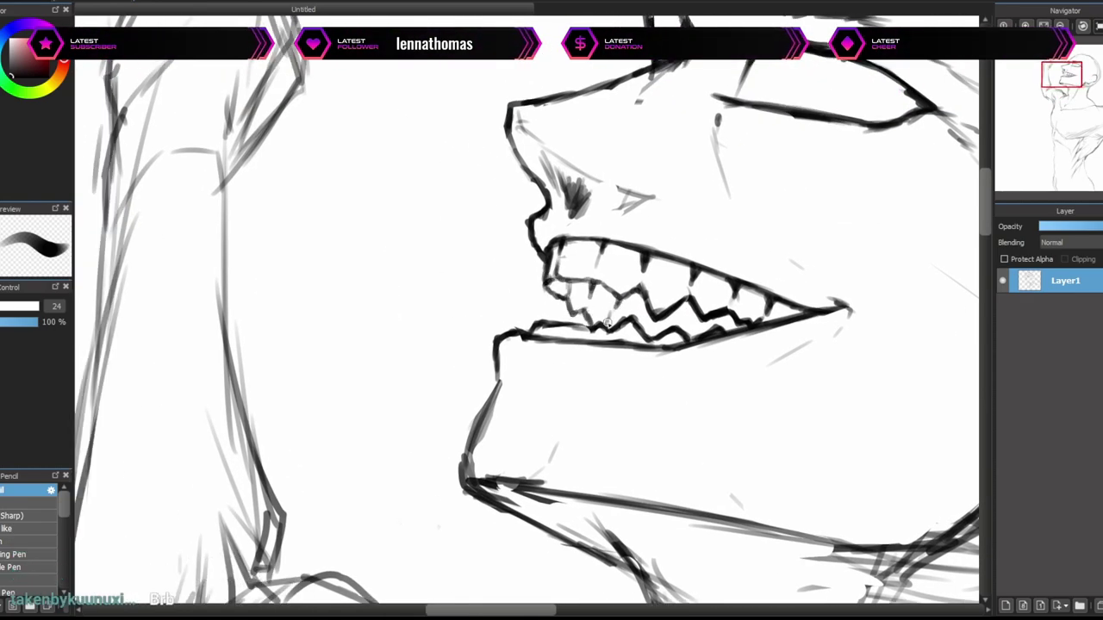
Shade the dark gap between the upper and lower teeth and refine the chin line.
{"action": "left_click_drag", "start_coordinate": [616, 306], "coordinate": [570, 283]}
{"action": "left_click_drag", "start_coordinate": [689, 300], "coordinate": [642, 318]}
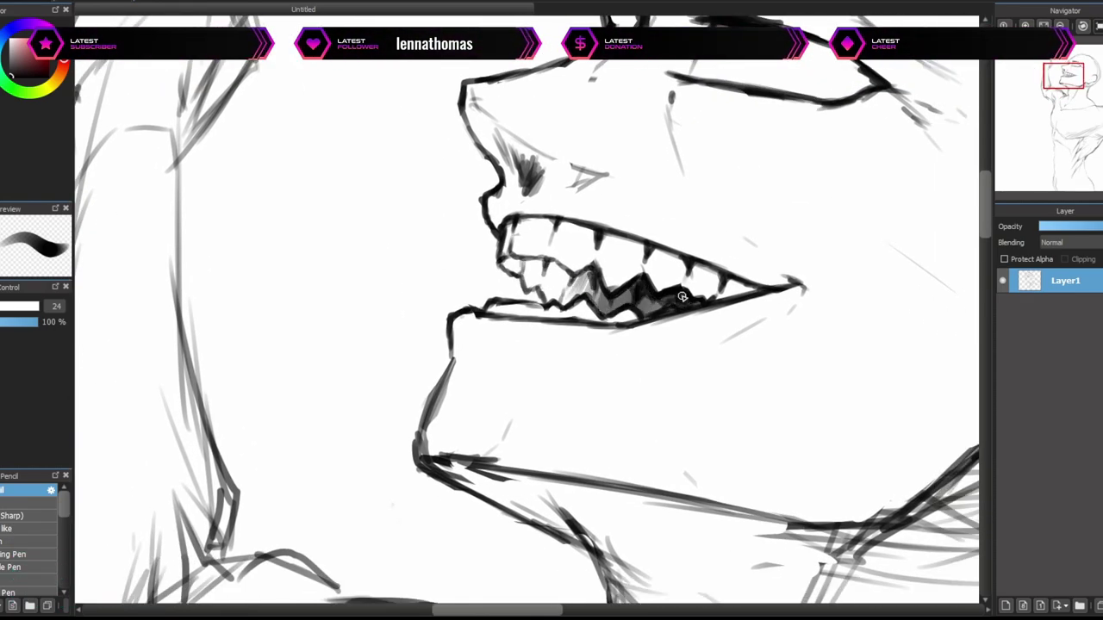
{"action": "scroll", "coordinate": [681, 303], "scroll_direction": "down", "scroll_amount": 3}
{"action": "scroll", "coordinate": [517, 327], "scroll_direction": "up", "scroll_amount": 2}
{"action": "left_click_drag", "start_coordinate": [516, 379], "coordinate": [509, 289]}
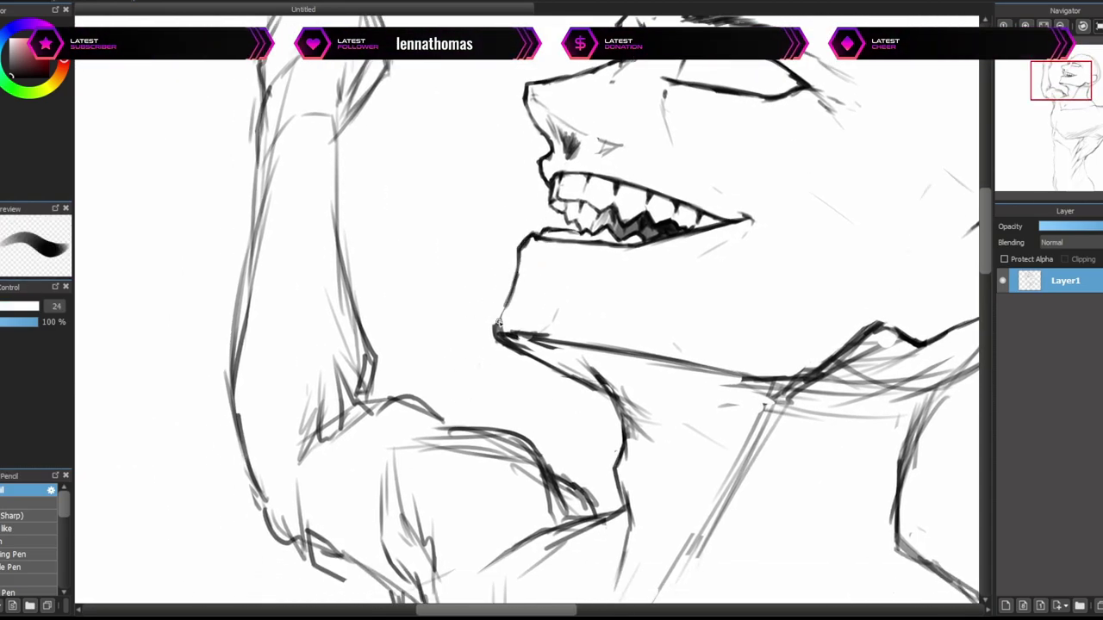
Hatch shadows between the eyebrow and eye, around the brow ridge and under the nose.
{"action": "scroll", "coordinate": [510, 288], "scroll_direction": "down", "scroll_amount": 3}
{"action": "scroll", "coordinate": [517, 244], "scroll_direction": "up", "scroll_amount": 4}
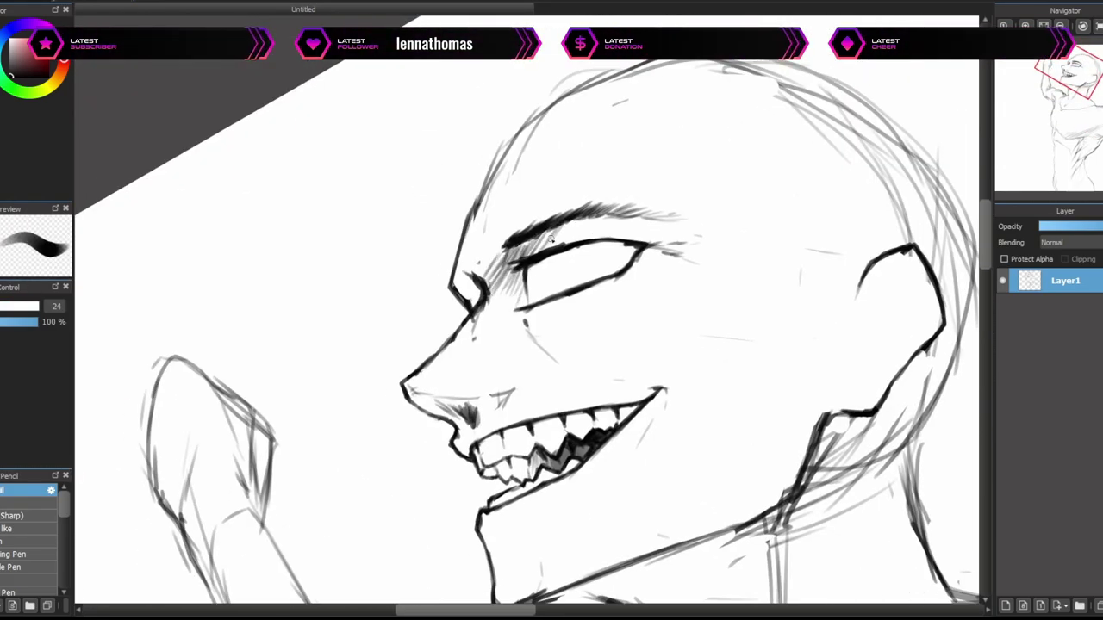
{"action": "scroll", "coordinate": [571, 217], "scroll_direction": "down", "scroll_amount": 2}
{"action": "mouse_move", "coordinate": [497, 220]}
{"action": "left_mouse_down"}
{"action": "mouse_move", "coordinate": [582, 162]}
{"action": "mouse_move", "coordinate": [349, 199]}
{"action": "mouse_move", "coordinate": [566, 183]}
{"action": "left_mouse_up"}
{"action": "left_click_drag", "start_coordinate": [482, 193], "coordinate": [530, 237]}
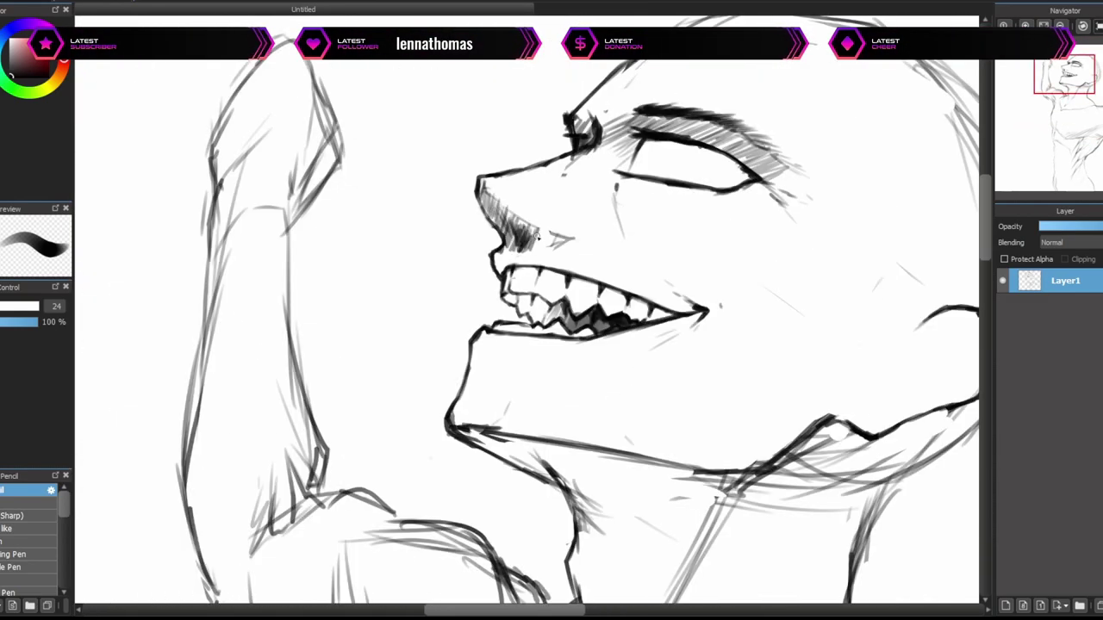
{"action": "scroll", "coordinate": [533, 237], "scroll_direction": "down", "scroll_amount": 3}
{"action": "scroll", "coordinate": [548, 148], "scroll_direction": "up", "scroll_amount": 5}
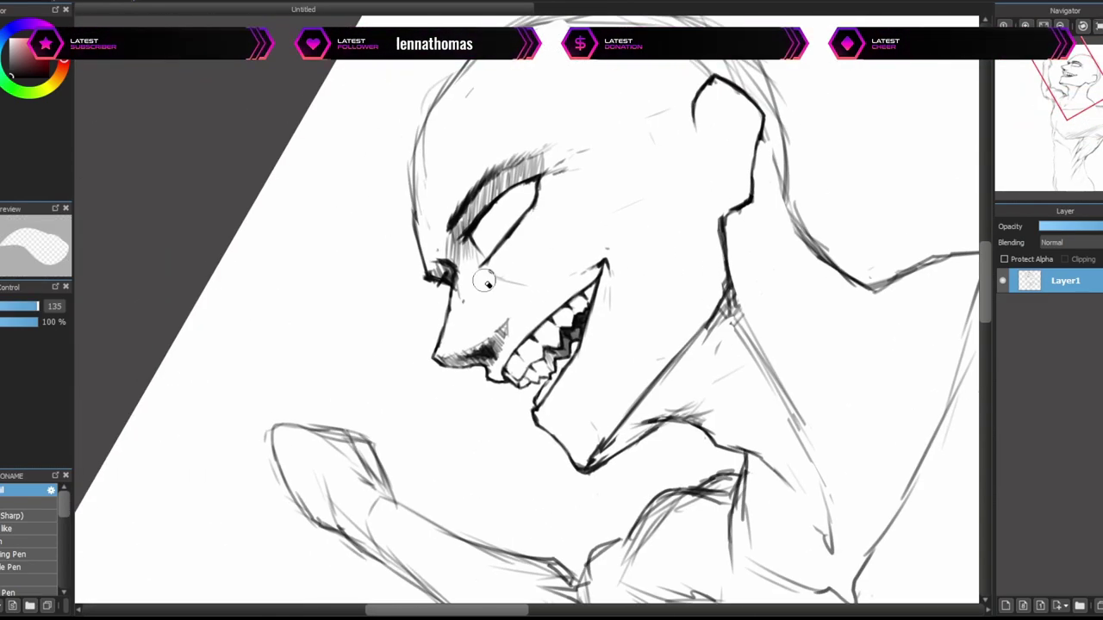
{"action": "left_click_drag", "start_coordinate": [547, 148], "coordinate": [552, 188]}
{"action": "scroll", "coordinate": [494, 228], "scroll_direction": "down", "scroll_amount": 2}
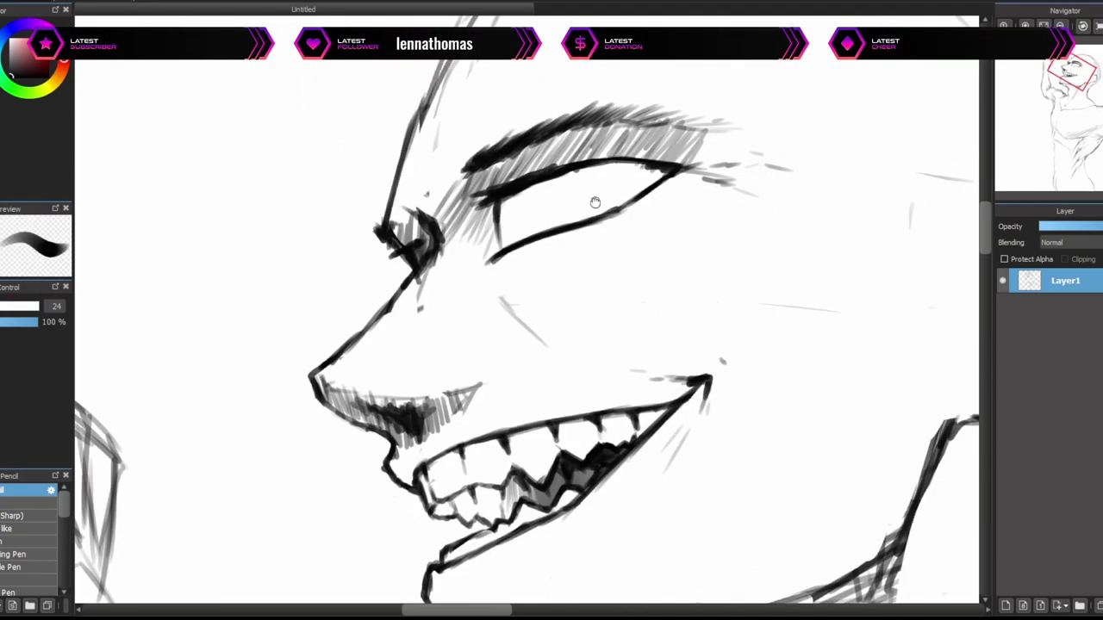
{"action": "scroll", "coordinate": [552, 189], "scroll_direction": "down", "scroll_amount": 2}
{"action": "scroll", "coordinate": [593, 166], "scroll_direction": "down", "scroll_amount": 1}
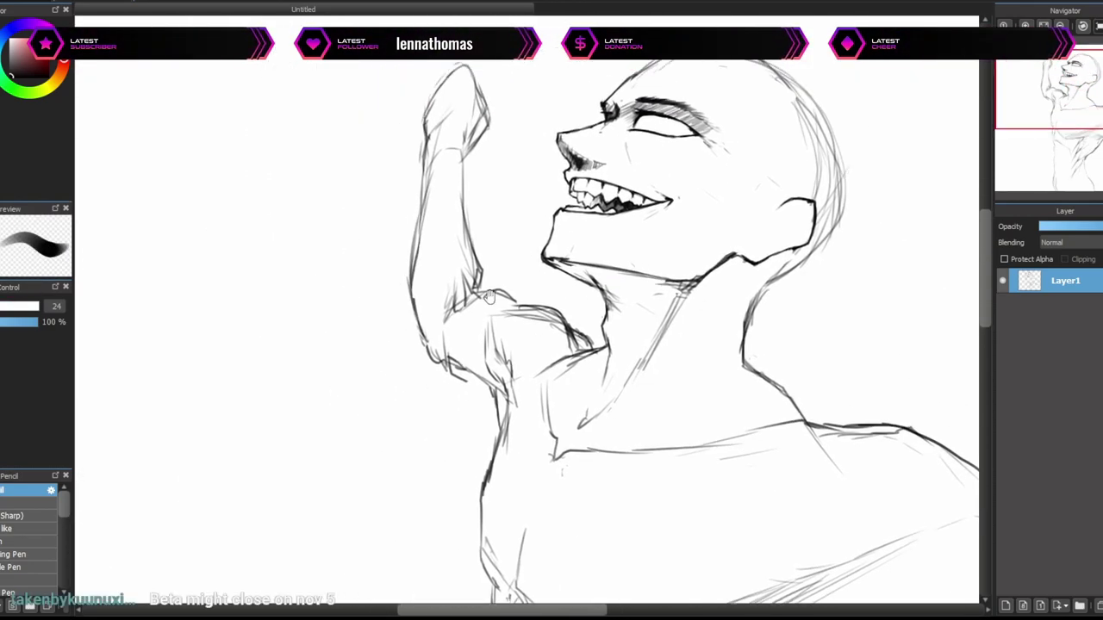
Draw the spiky hair outline around the head from the forehead to the nape, replacing the skull construction lines.
{"action": "left_click_drag", "start_coordinate": [516, 280], "coordinate": [569, 320]}
{"action": "left_click_drag", "start_coordinate": [631, 94], "coordinate": [620, 271]}
{"action": "scroll", "coordinate": [589, 127], "scroll_direction": "up", "scroll_amount": 1}
{"action": "left_click_drag", "start_coordinate": [400, 152], "coordinate": [516, 255]}
{"action": "mouse_move", "coordinate": [653, 527]}
{"action": "left_mouse_down"}
{"action": "mouse_move", "coordinate": [610, 278]}
{"action": "mouse_move", "coordinate": [572, 339]}
{"action": "mouse_move", "coordinate": [542, 306]}
{"action": "left_mouse_up"}
{"action": "left_click_drag", "start_coordinate": [525, 169], "coordinate": [529, 217]}
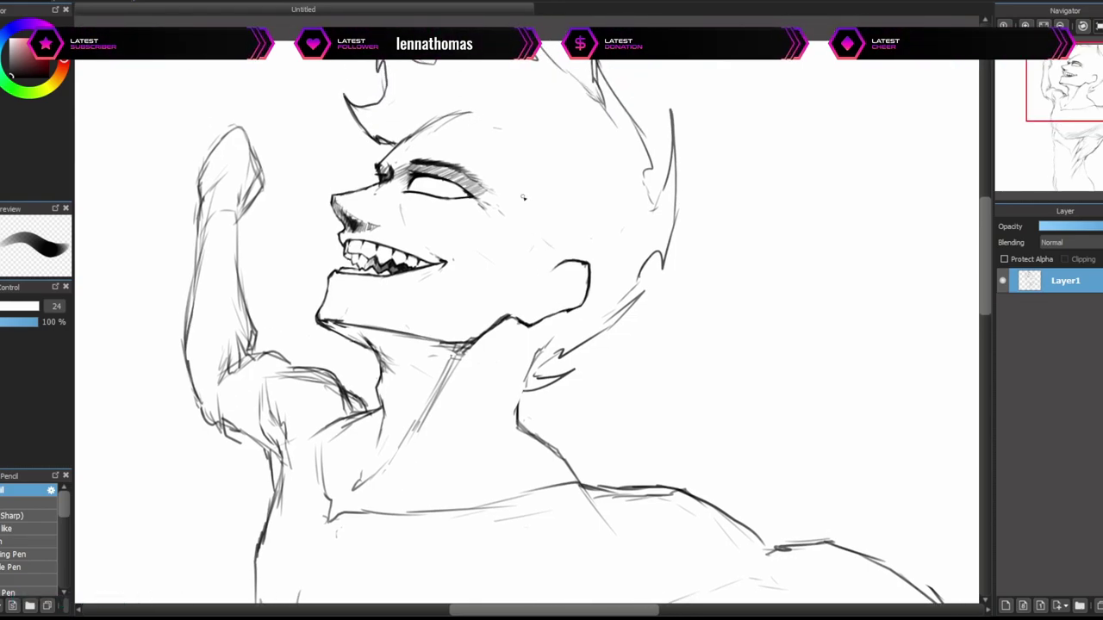
Draw the hairline across the forehead and the inner hair edge behind the ear.
{"action": "scroll", "coordinate": [558, 123], "scroll_direction": "down", "scroll_amount": 1}
{"action": "scroll", "coordinate": [558, 123], "scroll_direction": "up", "scroll_amount": 3}
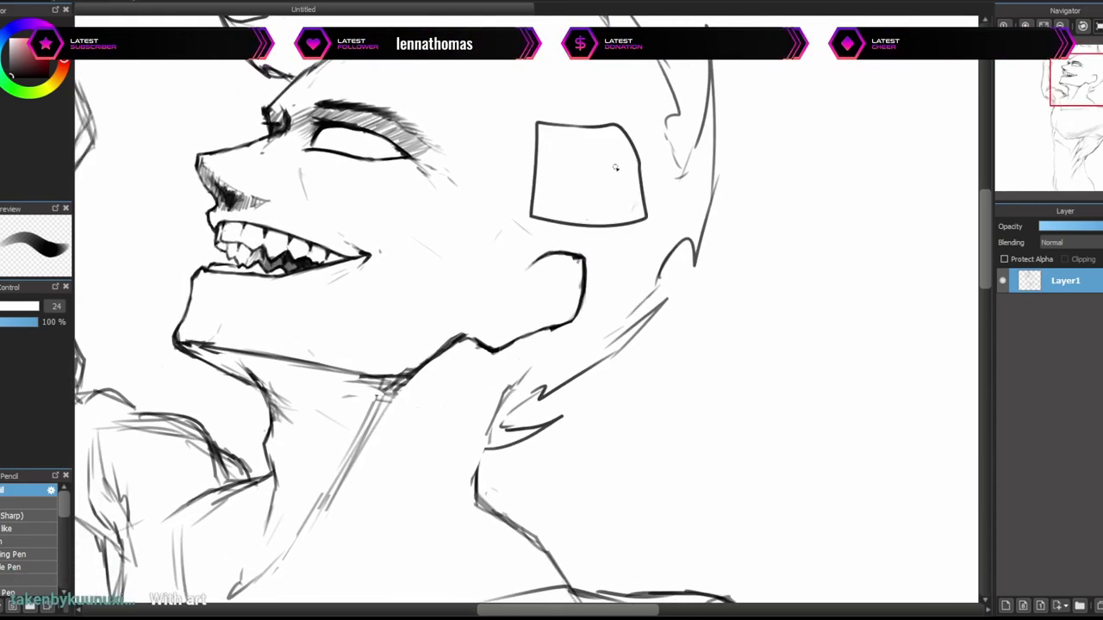
{"action": "mouse_move", "coordinate": [595, 151]}
{"action": "left_mouse_down"}
{"action": "mouse_move", "coordinate": [489, 210]}
{"action": "mouse_move", "coordinate": [545, 184]}
{"action": "left_mouse_up"}
{"action": "left_click_drag", "start_coordinate": [582, 152], "coordinate": [496, 153]}
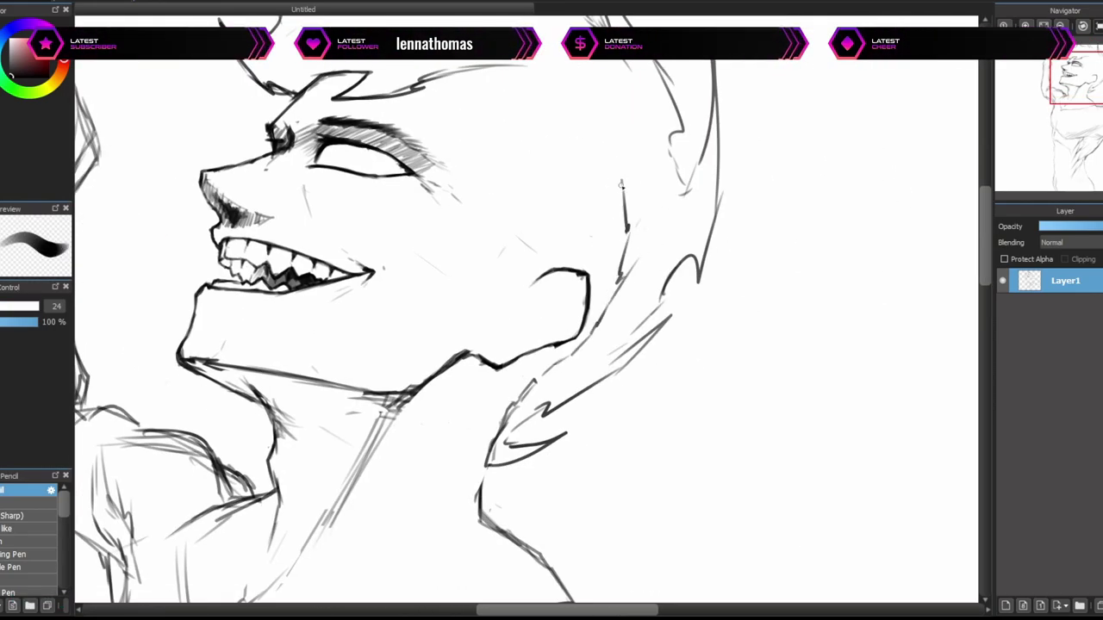
{"action": "left_click_drag", "start_coordinate": [540, 336], "coordinate": [493, 224]}
Add a moustache and fill in a dense, dark beard from the chin along the jaw to the ear.
{"action": "left_click_drag", "start_coordinate": [476, 294], "coordinate": [600, 281]}
{"action": "left_click_drag", "start_coordinate": [618, 184], "coordinate": [659, 311]}
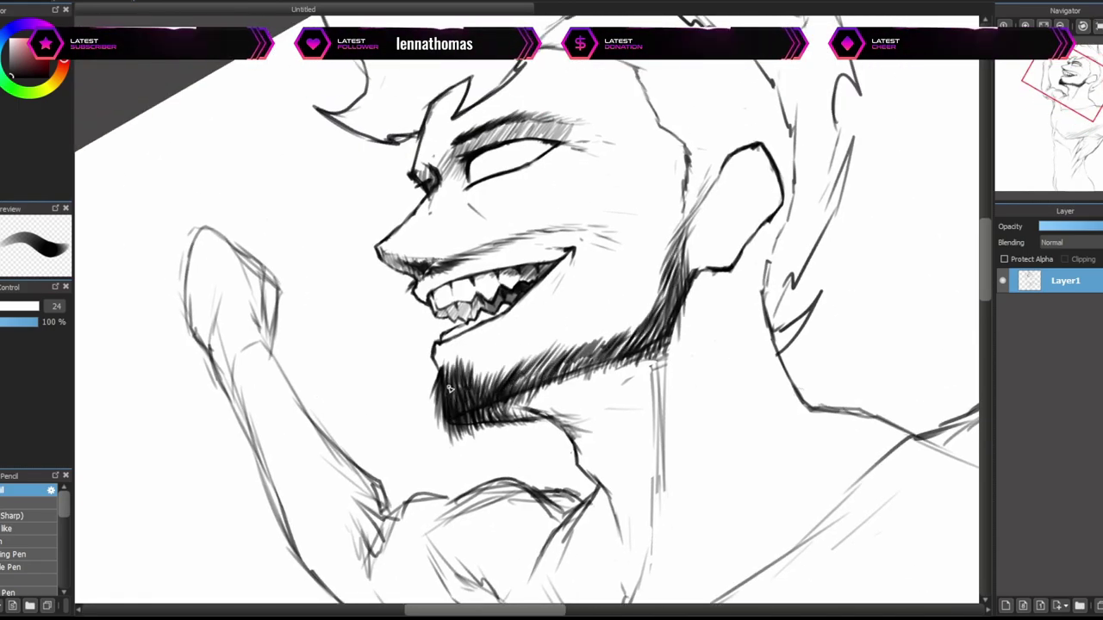
{"action": "left_click_drag", "start_coordinate": [447, 422], "coordinate": [651, 284]}
{"action": "left_click_drag", "start_coordinate": [544, 365], "coordinate": [699, 210]}
{"action": "key", "text": "Home"}
{"action": "mouse_move", "coordinate": [689, 298]}
{"action": "left_mouse_down"}
{"action": "mouse_move", "coordinate": [664, 310]}
{"action": "mouse_move", "coordinate": [551, 312]}
{"action": "mouse_move", "coordinate": [520, 268]}
{"action": "mouse_move", "coordinate": [597, 229]}
{"action": "mouse_move", "coordinate": [585, 233]}
{"action": "left_mouse_up"}
Select the nose with a freehand selection and apply a transform to it.
{"action": "key", "text": "Home"}
{"action": "left_click_drag", "start_coordinate": [521, 224], "coordinate": [642, 259]}
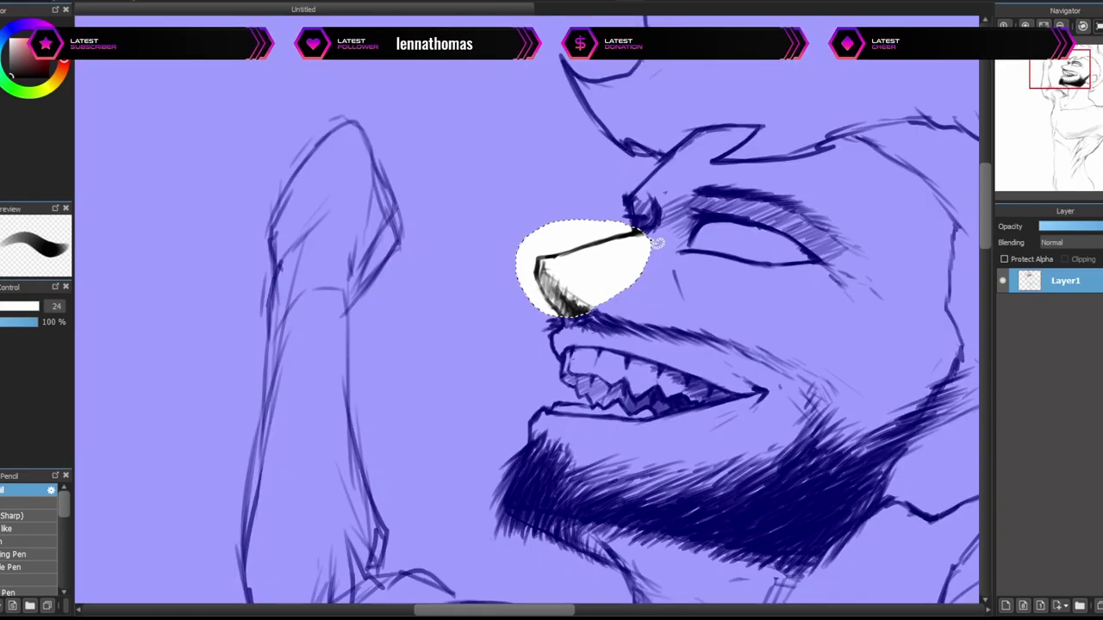
{"action": "key", "text": "ctrl+t"}
{"action": "key", "text": "Return"}
{"action": "scroll", "coordinate": [616, 331], "scroll_direction": "down", "scroll_amount": 4}
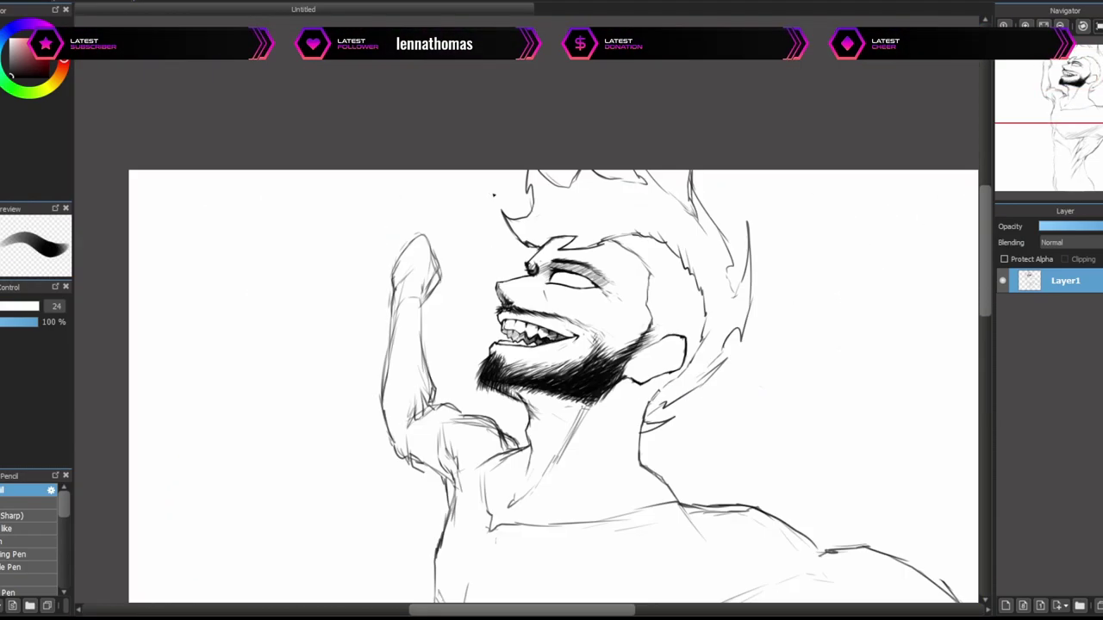
Draw the shirt's double-lined collar around the neck with a ragged front edge, and outline the shirt over the outstretched arm's shoulder.
{"action": "scroll", "coordinate": [631, 245], "scroll_direction": "up", "scroll_amount": 2}
{"action": "left_click_drag", "start_coordinate": [431, 374], "coordinate": [478, 232]}
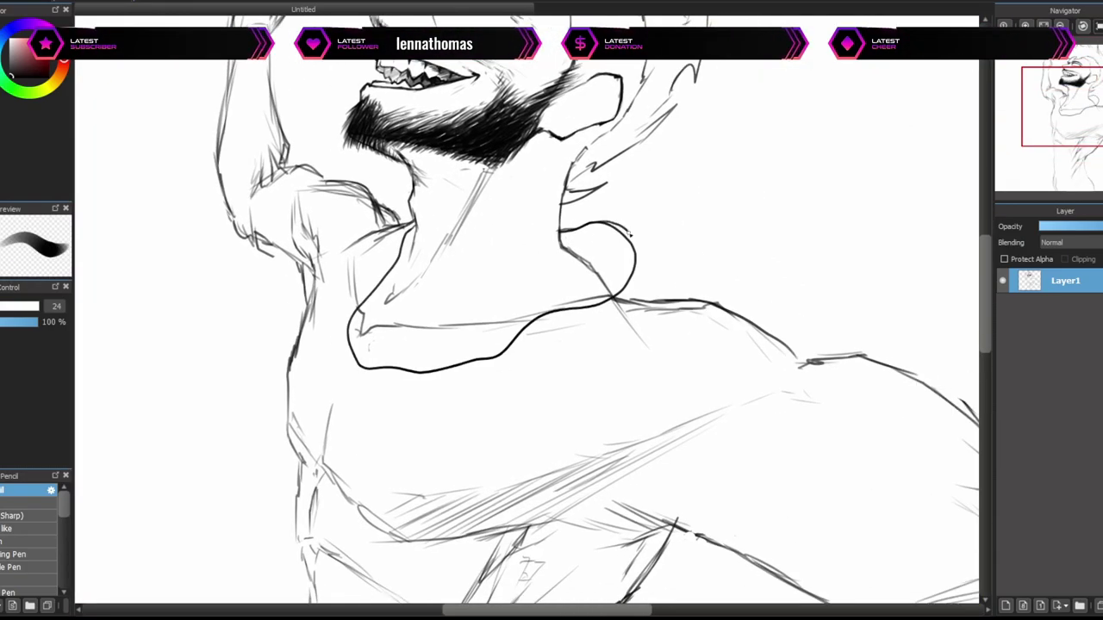
{"action": "left_click_drag", "start_coordinate": [702, 222], "coordinate": [577, 280]}
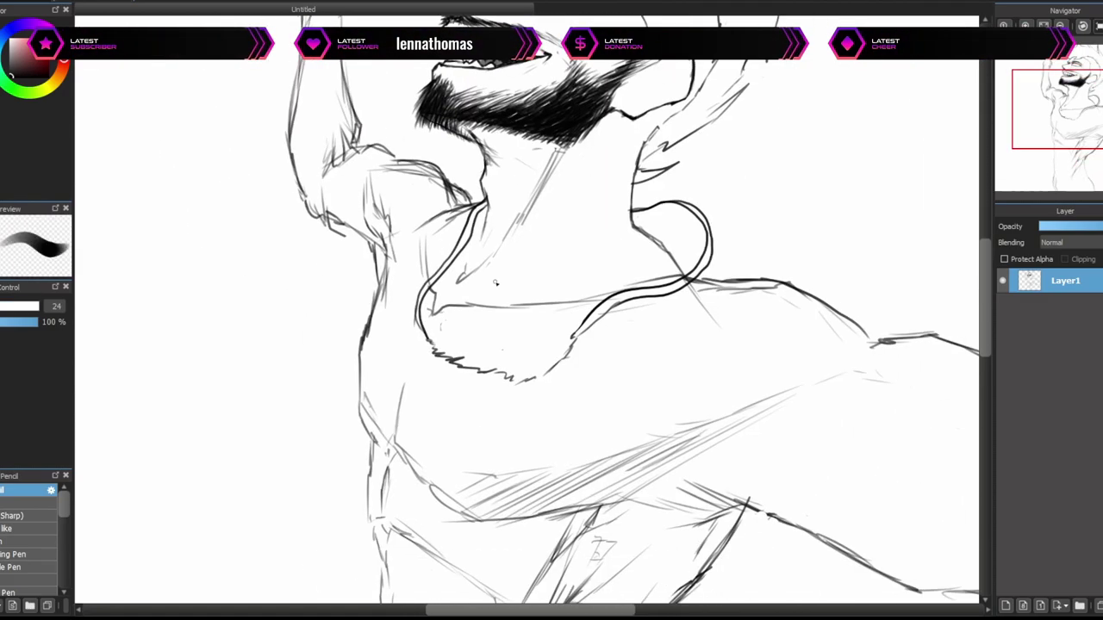
{"action": "left_click_drag", "start_coordinate": [594, 226], "coordinate": [754, 244]}
{"action": "scroll", "coordinate": [774, 248], "scroll_direction": "down", "scroll_amount": 3}
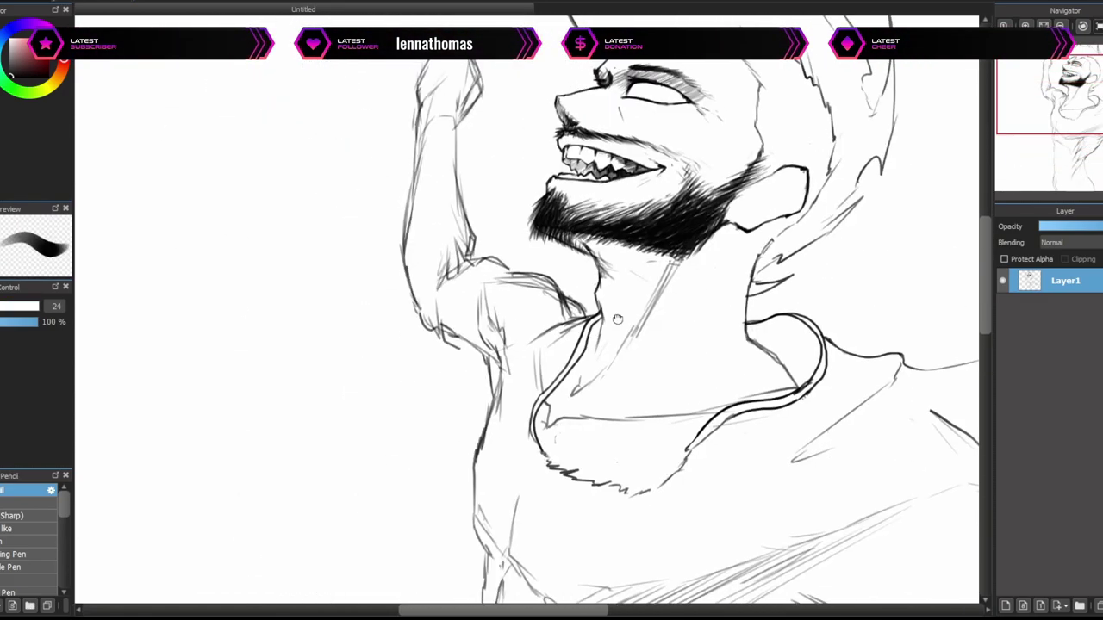
Draw the raised arm's sleeve bunched at the shoulder, with a ragged edge and long fold lines.
{"action": "scroll", "coordinate": [583, 398], "scroll_direction": "up", "scroll_amount": 2}
{"action": "left_click_drag", "start_coordinate": [583, 398], "coordinate": [564, 317]}
{"action": "scroll", "coordinate": [539, 357], "scroll_direction": "down", "scroll_amount": 5}
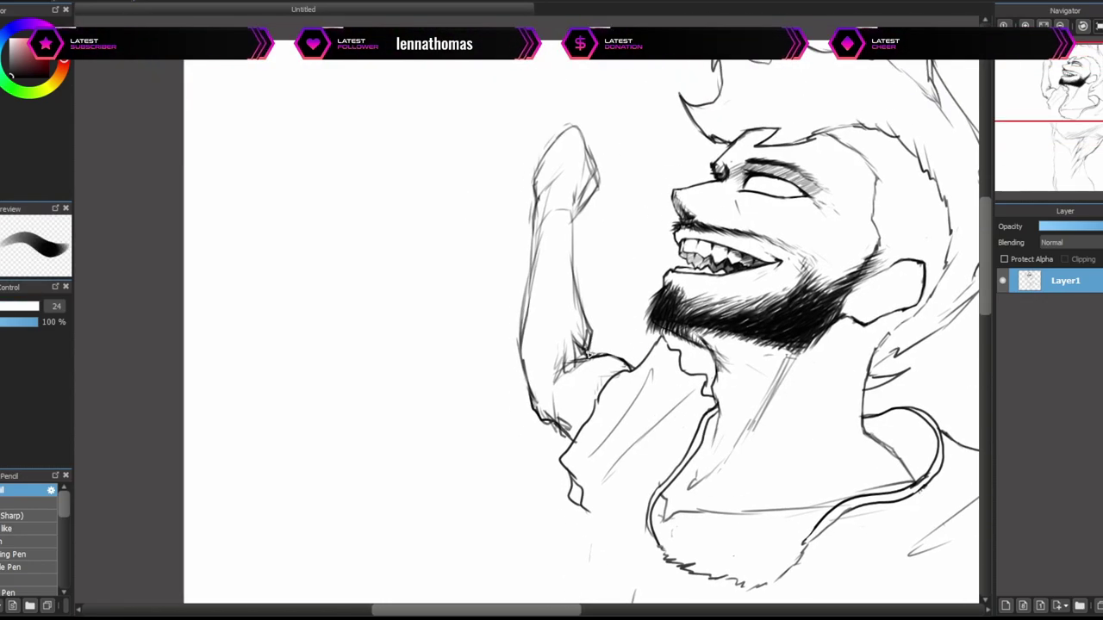
{"action": "left_click_drag", "start_coordinate": [431, 258], "coordinate": [513, 267]}
{"action": "left_click_drag", "start_coordinate": [534, 227], "coordinate": [386, 361]}
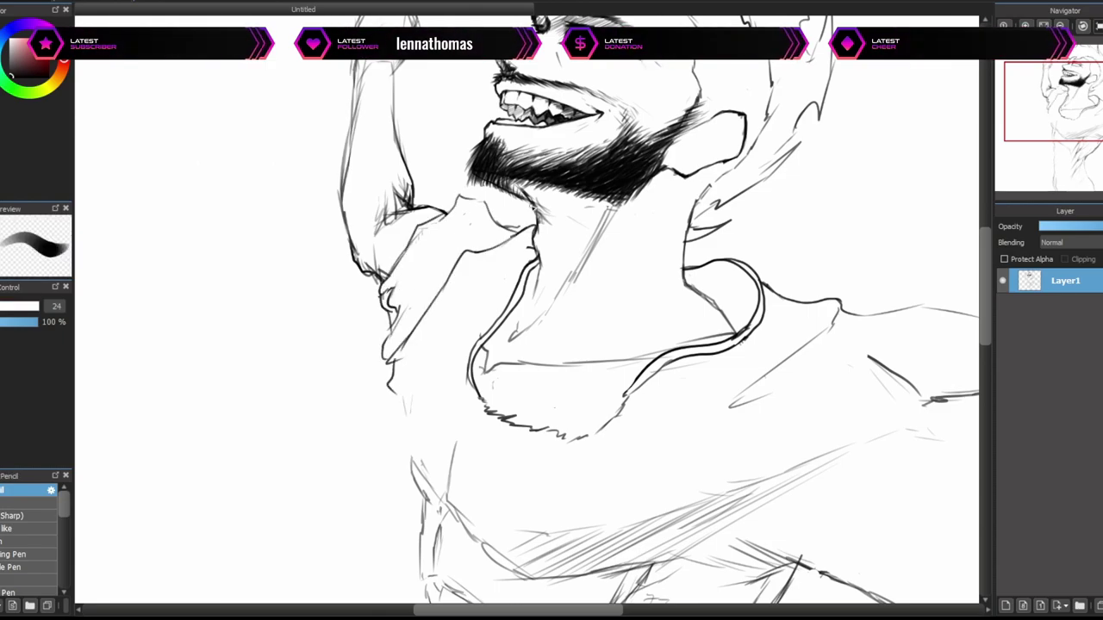
Draw the outstretched arm's wide sleeve with a pointed shoulder tip and a double-lined hem looping under the arm.
{"action": "scroll", "coordinate": [526, 318], "scroll_direction": "down", "scroll_amount": 5}
{"action": "scroll", "coordinate": [707, 203], "scroll_direction": "down", "scroll_amount": 3}
{"action": "mouse_move", "coordinate": [654, 362]}
{"action": "left_mouse_down"}
{"action": "mouse_move", "coordinate": [591, 345]}
{"action": "mouse_move", "coordinate": [656, 260]}
{"action": "left_mouse_up"}
{"action": "scroll", "coordinate": [565, 278], "scroll_direction": "up", "scroll_amount": 2}
{"action": "left_click_drag", "start_coordinate": [703, 202], "coordinate": [765, 171]}
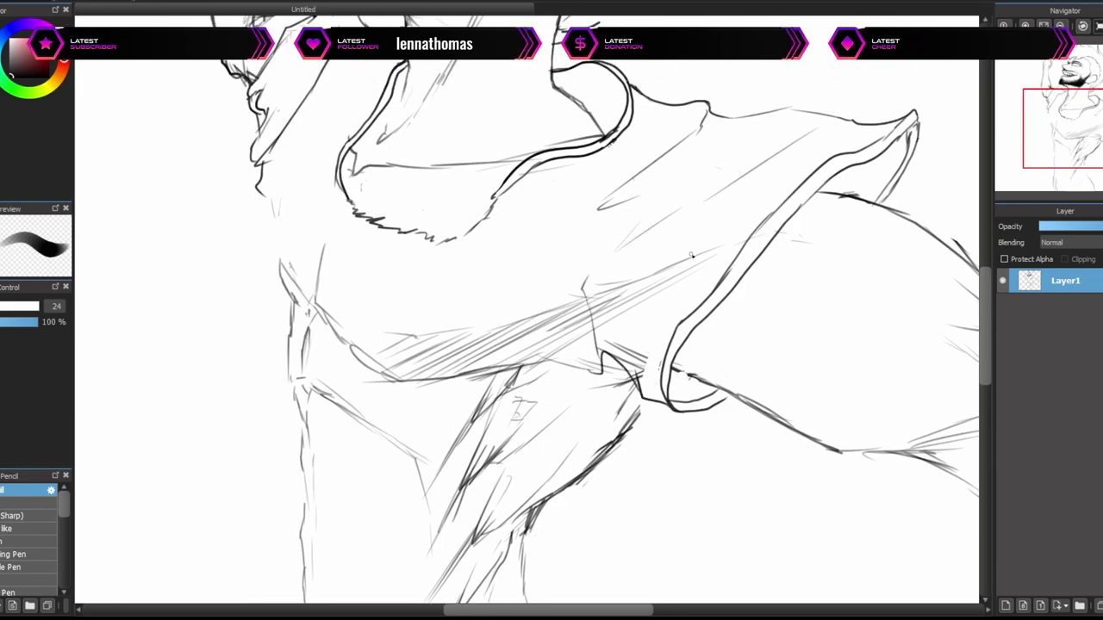
Erase the torso construction lines and outline the loose shirt body with jagged sides and a billowing hem.
{"action": "scroll", "coordinate": [641, 363], "scroll_direction": "down", "scroll_amount": 6}
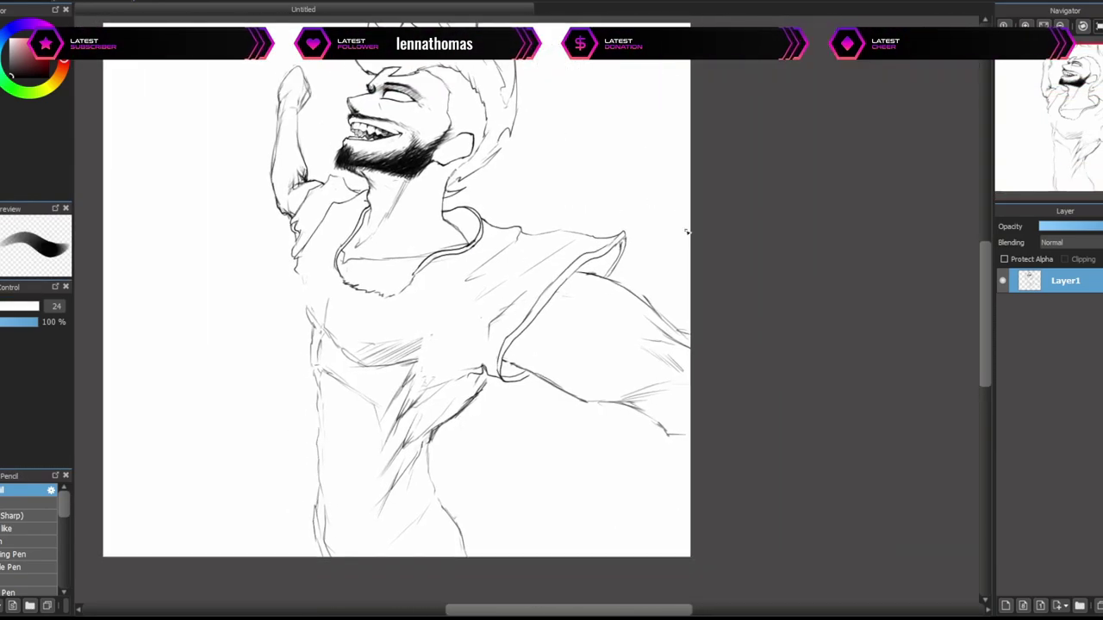
{"action": "scroll", "coordinate": [489, 271], "scroll_direction": "down", "scroll_amount": 3}
{"action": "scroll", "coordinate": [488, 271], "scroll_direction": "up", "scroll_amount": 3}
{"action": "key", "text": "e"}
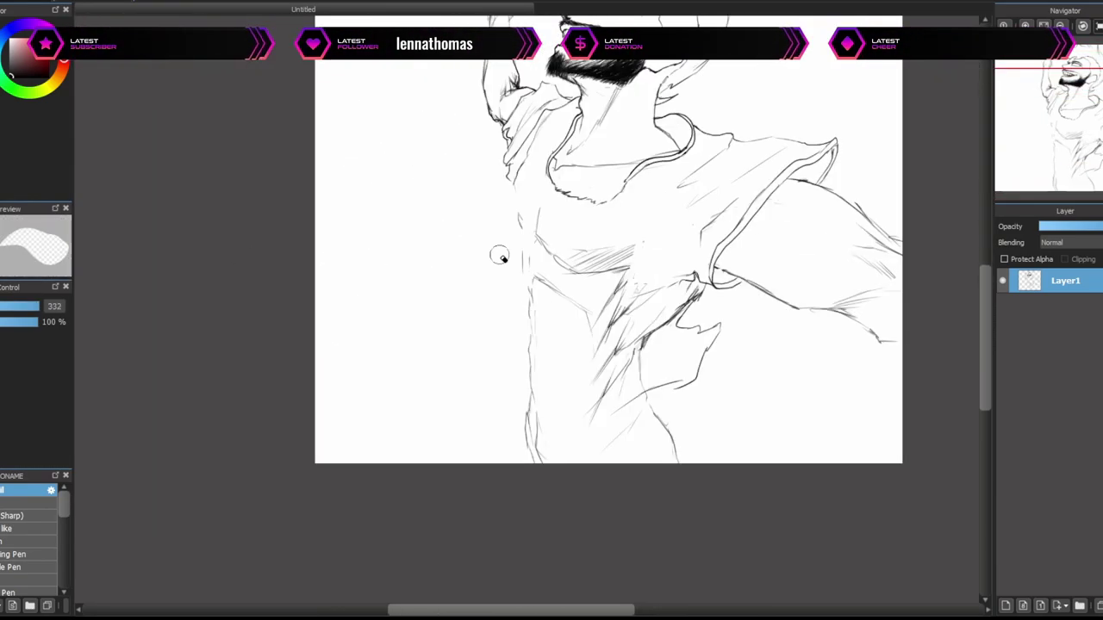
{"action": "key", "text": "n"}
{"action": "left_click_drag", "start_coordinate": [629, 395], "coordinate": [503, 304]}
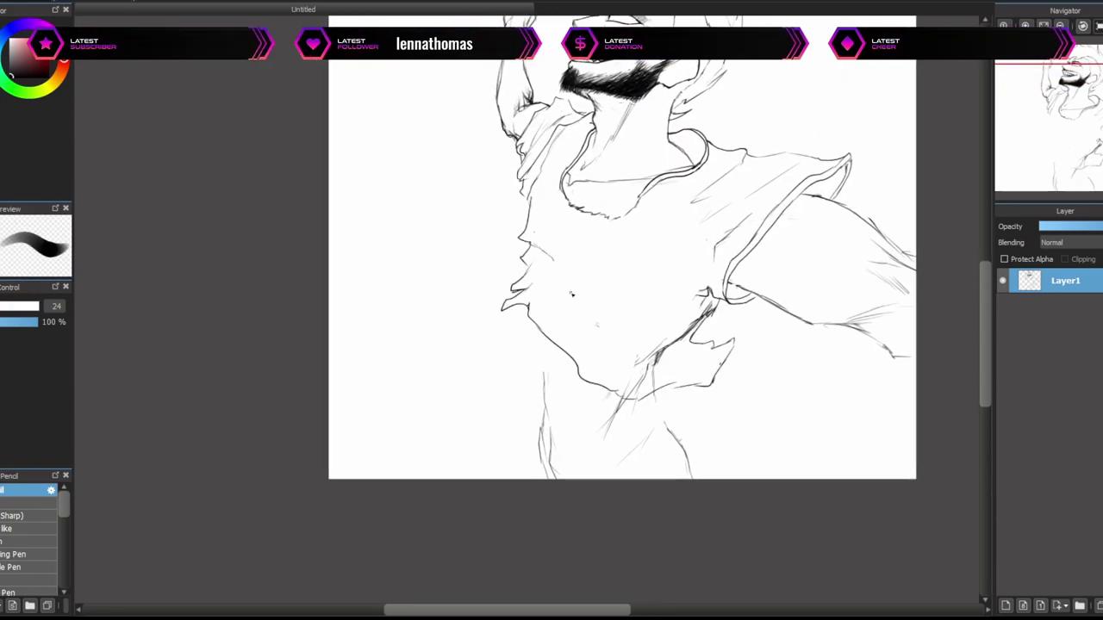
Add long diagonal and V-shaped fold lines across the chest and belly of the shirt.
{"action": "scroll", "coordinate": [603, 327], "scroll_direction": "right", "scroll_amount": 1}
{"action": "scroll", "coordinate": [617, 309], "scroll_direction": "up", "scroll_amount": 1}
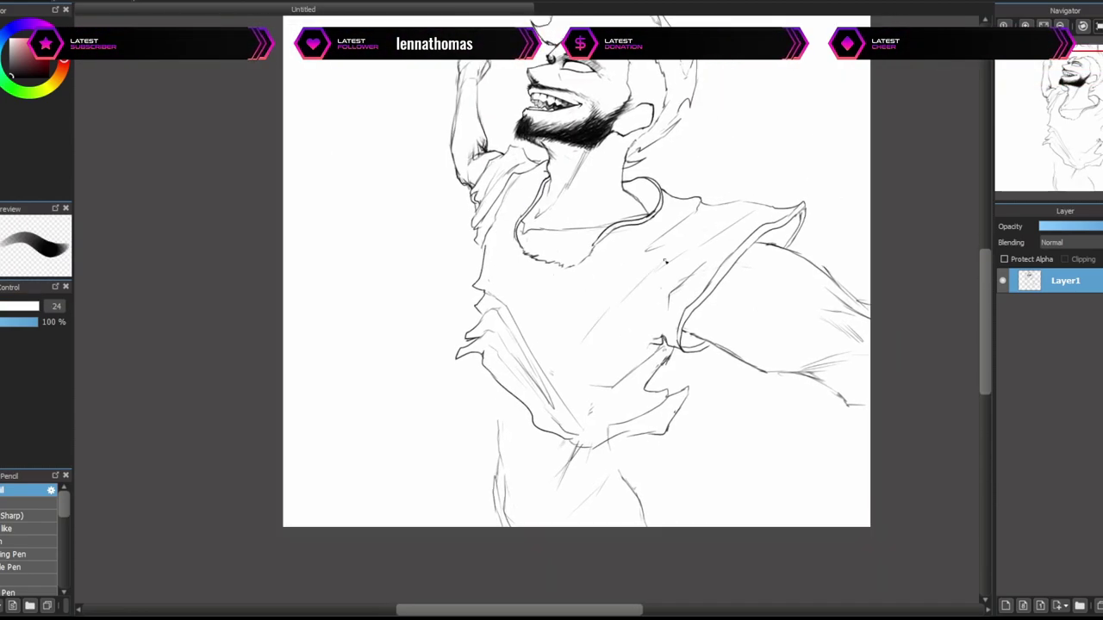
{"action": "scroll", "coordinate": [544, 328], "scroll_direction": "down", "scroll_amount": 3}
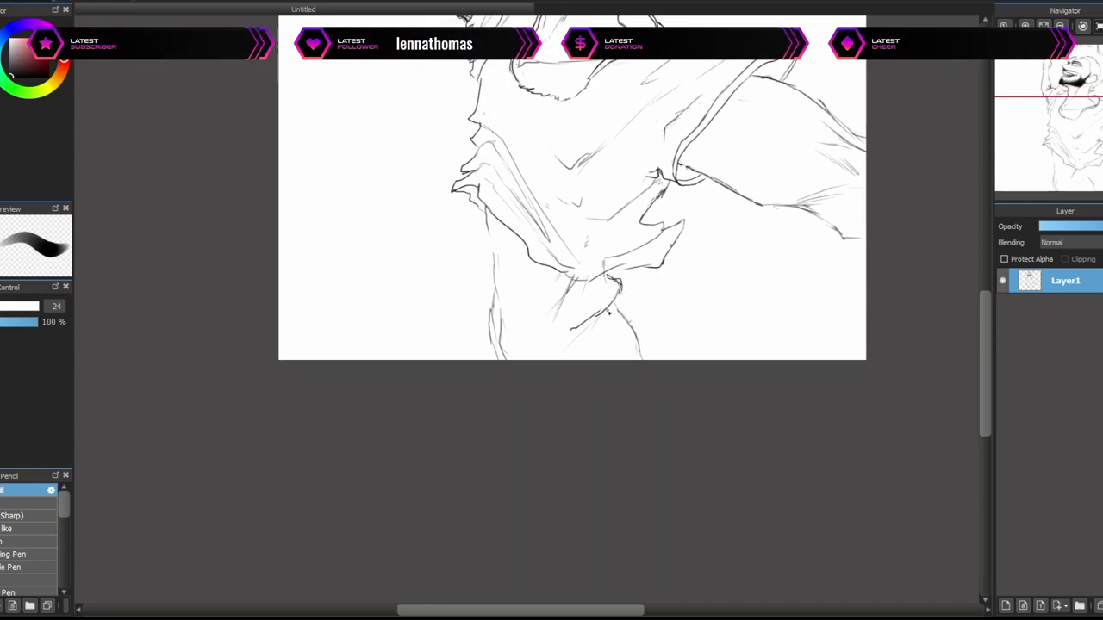
Draw the waistline curve and the baggy garment outline below the shirt hem, cleaning up the old sketch lines.
{"action": "scroll", "coordinate": [629, 354], "scroll_direction": "left", "scroll_amount": 2}
{"action": "scroll", "coordinate": [603, 345], "scroll_direction": "up", "scroll_amount": 1}
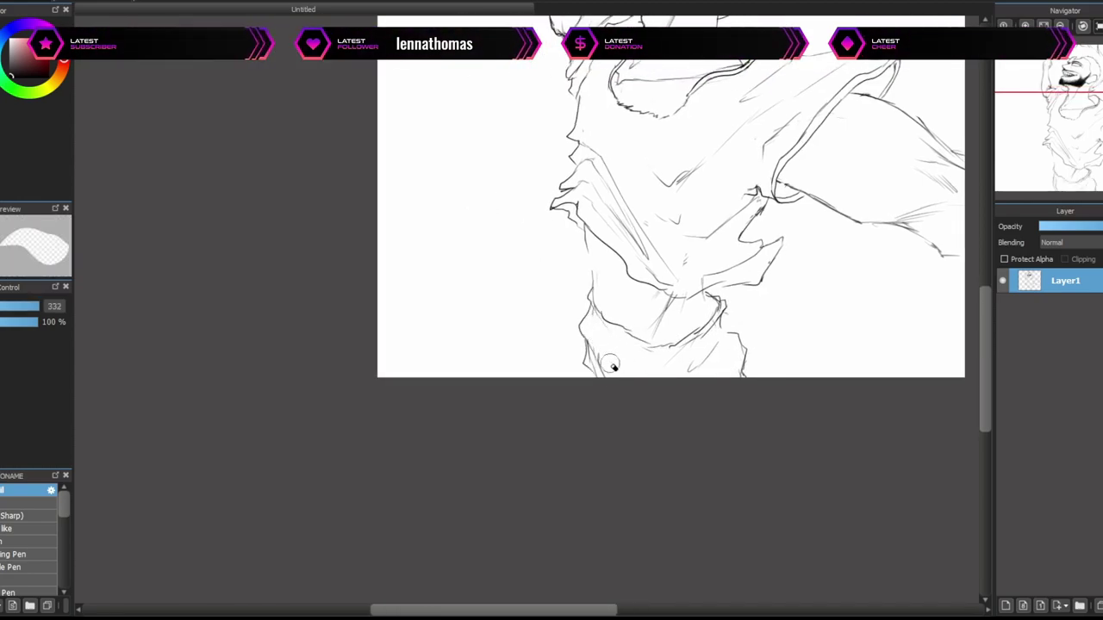
{"action": "key", "text": "b"}
{"action": "scroll", "coordinate": [617, 366], "scroll_direction": "up", "scroll_amount": 3}
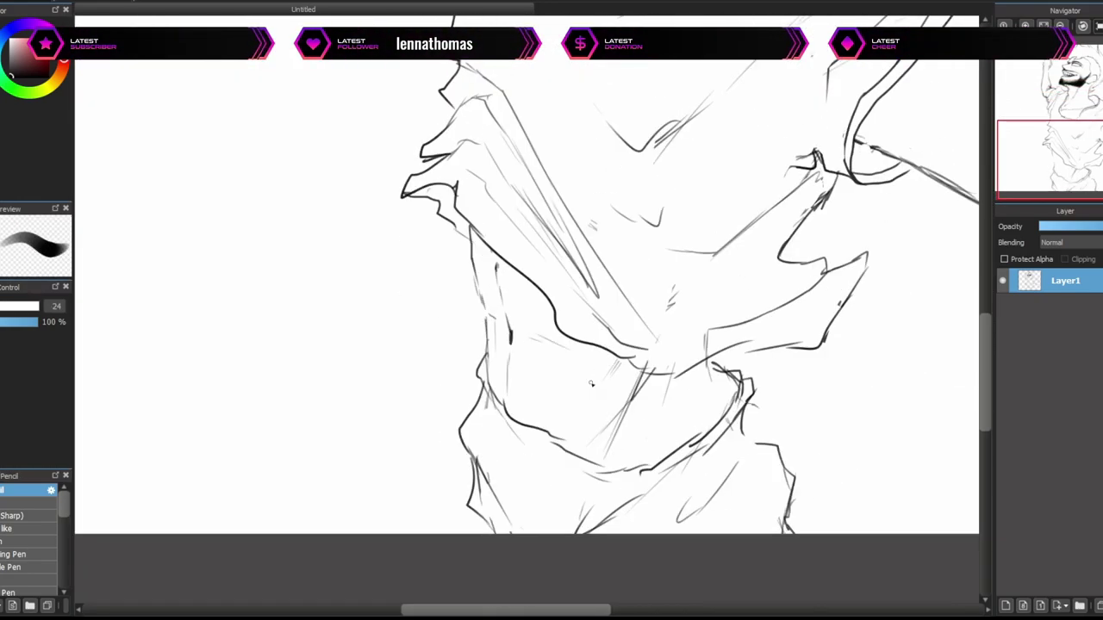
{"action": "scroll", "coordinate": [588, 371], "scroll_direction": "down", "scroll_amount": 1}
{"action": "scroll", "coordinate": [639, 319], "scroll_direction": "right", "scroll_amount": 1}
{"action": "scroll", "coordinate": [591, 286], "scroll_direction": "up", "scroll_amount": 2}
{"action": "scroll", "coordinate": [560, 345], "scroll_direction": "left", "scroll_amount": 1}
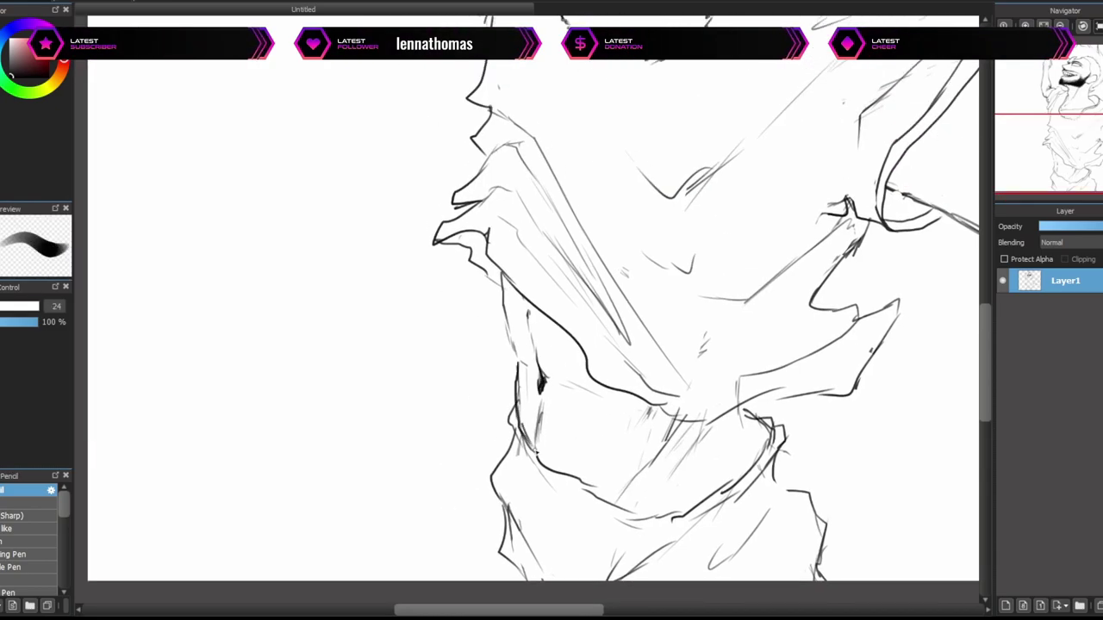
Replace the raised fist with an open palm and extended thumb, and firm up the forearm contour.
{"action": "scroll", "coordinate": [534, 311], "scroll_direction": "down", "scroll_amount": 5}
{"action": "scroll", "coordinate": [483, 172], "scroll_direction": "up", "scroll_amount": 5}
{"action": "left_click_drag", "start_coordinate": [672, 344], "coordinate": [566, 435]}
{"action": "left_click_drag", "start_coordinate": [596, 231], "coordinate": [475, 466]}
{"action": "scroll", "coordinate": [546, 298], "scroll_direction": "down", "scroll_amount": 2}
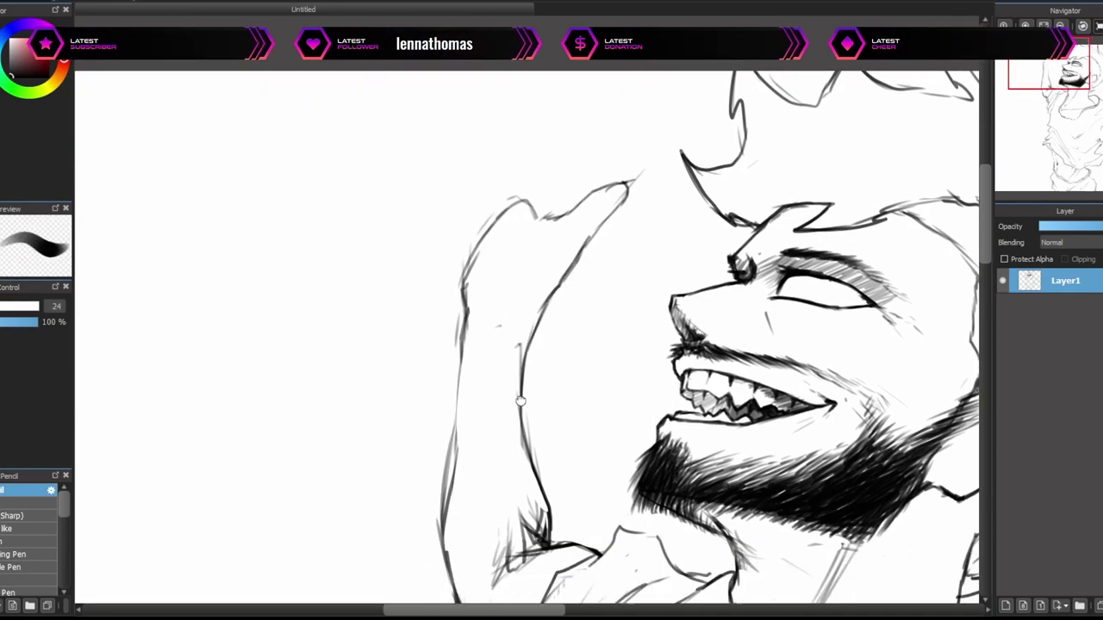
Try drawing long upright fingers reaching the canvas edge on the raised hand, and undo them.
{"action": "scroll", "coordinate": [518, 271], "scroll_direction": "up", "scroll_amount": 4}
{"action": "scroll", "coordinate": [518, 271], "scroll_direction": "left", "scroll_amount": 2}
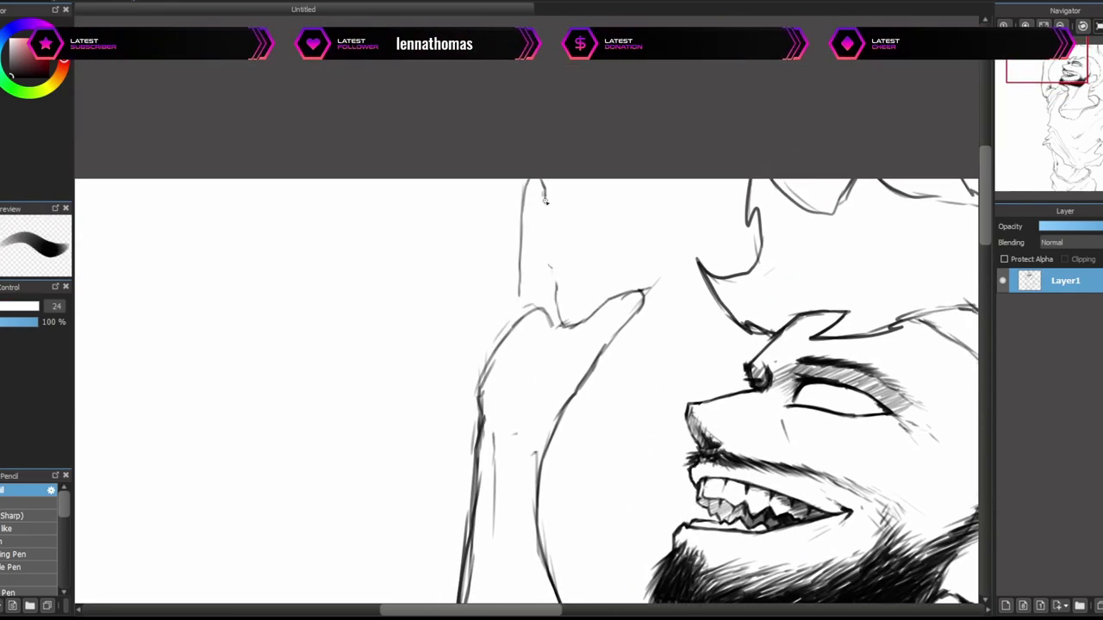
{"action": "scroll", "coordinate": [544, 198], "scroll_direction": "down", "scroll_amount": 2}
{"action": "scroll", "coordinate": [517, 173], "scroll_direction": "up", "scroll_amount": 1}
{"action": "left_click_drag", "start_coordinate": [521, 250], "coordinate": [482, 127]}
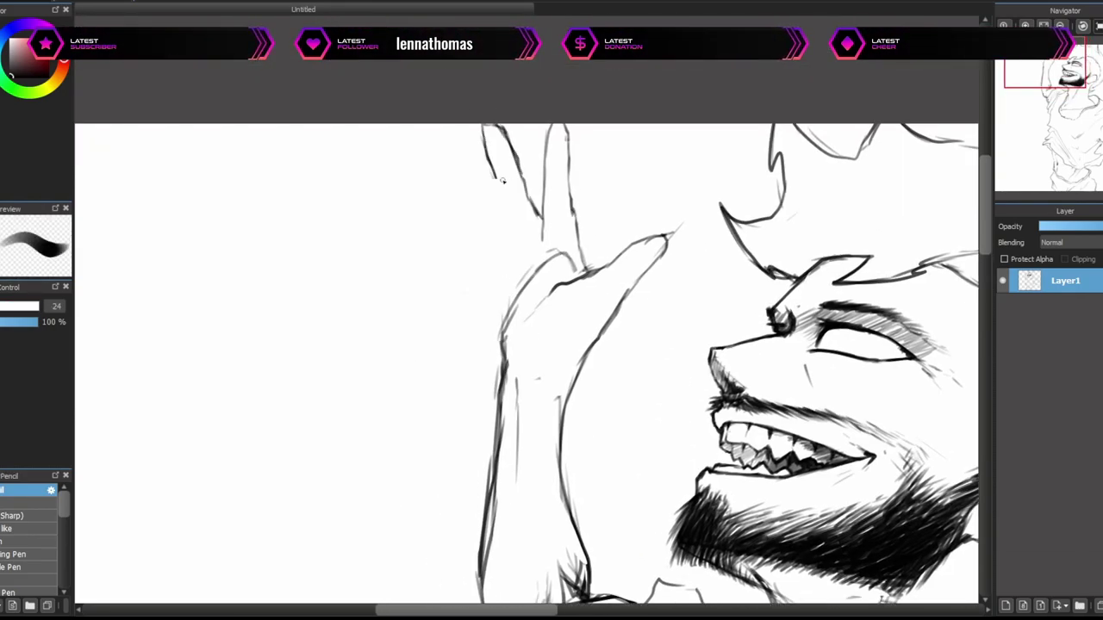
{"action": "scroll", "coordinate": [509, 183], "scroll_direction": "down", "scroll_amount": 2}
{"action": "key", "text": "ctrl+z"}
{"action": "key", "text": "ctrl+z"}
Draw four shorter, spread fingers with joint creases on the raised hand.
{"action": "key", "text": "n"}
{"action": "scroll", "coordinate": [502, 308], "scroll_direction": "down", "scroll_amount": 1}
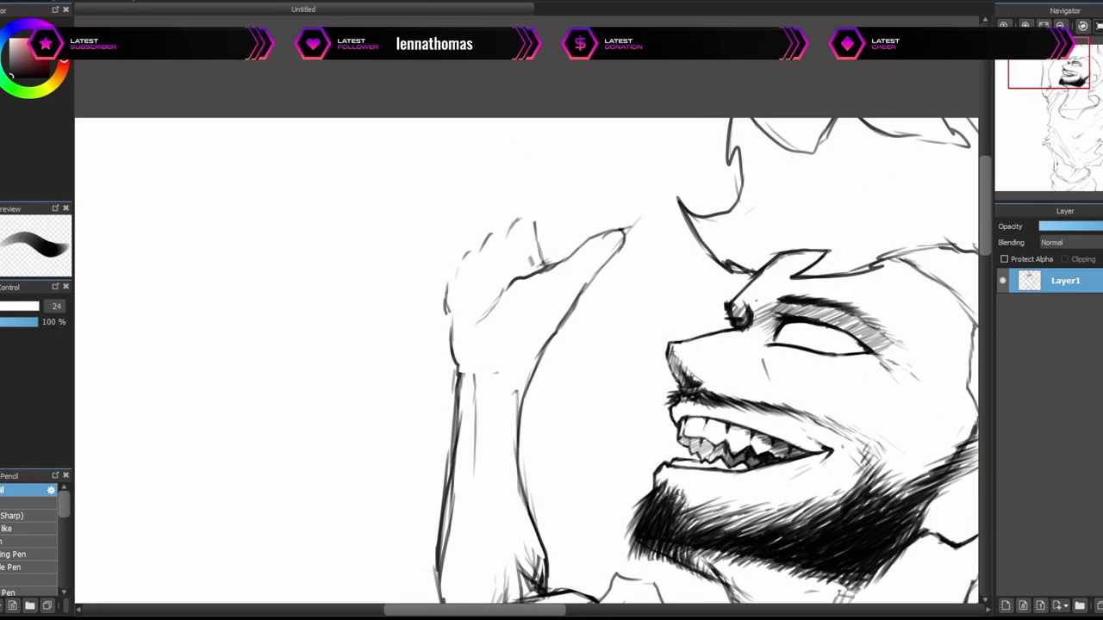
{"action": "scroll", "coordinate": [551, 221], "scroll_direction": "up", "scroll_amount": 2}
{"action": "scroll", "coordinate": [512, 280], "scroll_direction": "up", "scroll_amount": 1}
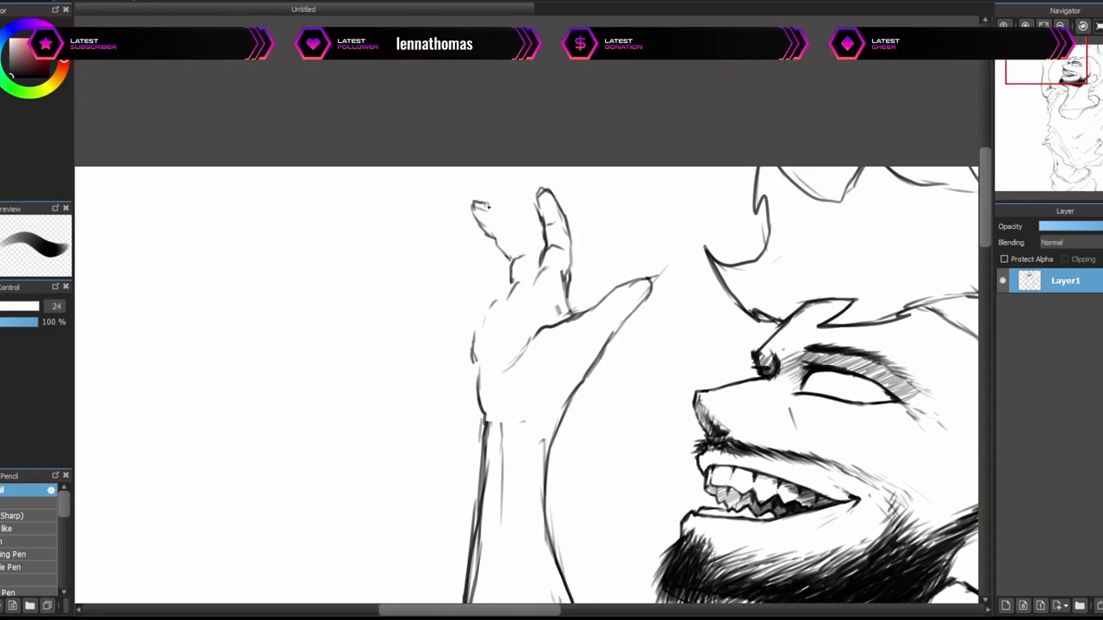
{"action": "scroll", "coordinate": [500, 232], "scroll_direction": "down", "scroll_amount": 1}
{"action": "scroll", "coordinate": [516, 259], "scroll_direction": "left", "scroll_amount": 1}
{"action": "scroll", "coordinate": [475, 235], "scroll_direction": "left", "scroll_amount": 1}
{"action": "scroll", "coordinate": [476, 234], "scroll_direction": "down", "scroll_amount": 1}
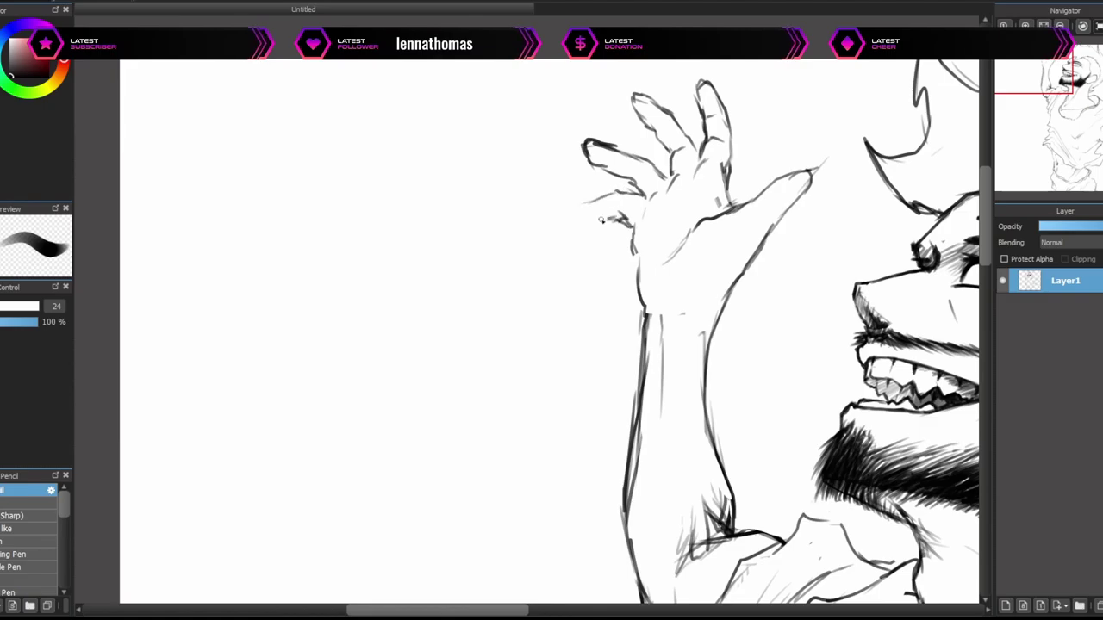
{"action": "scroll", "coordinate": [517, 259], "scroll_direction": "right", "scroll_amount": 2}
{"action": "scroll", "coordinate": [544, 299], "scroll_direction": "up", "scroll_amount": 2}
Refine the upper contour of the outstretched arm from the sleeve opening to the canvas edge.
{"action": "key", "text": "e"}
{"action": "key", "text": "n"}
{"action": "scroll", "coordinate": [544, 299], "scroll_direction": "right", "scroll_amount": 1}
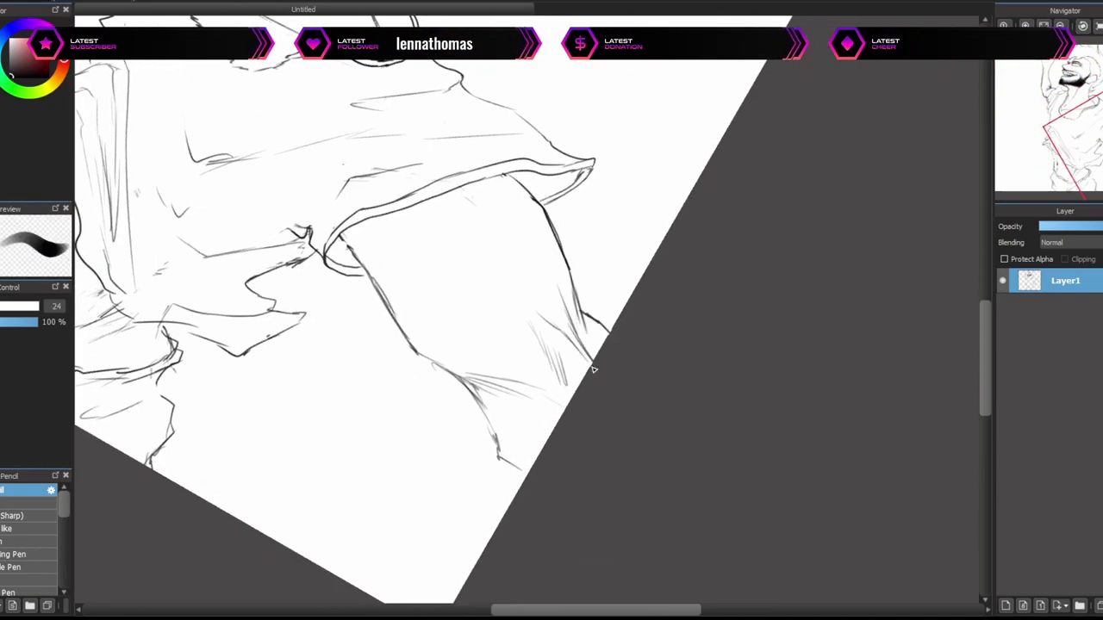
Draw a round iris with a dark pupil inside the eye.
{"action": "scroll", "coordinate": [529, 189], "scroll_direction": "up", "scroll_amount": 5}
{"action": "scroll", "coordinate": [528, 188], "scroll_direction": "up", "scroll_amount": 1}
{"action": "key", "text": "n"}
{"action": "mouse_move", "coordinate": [541, 225]}
{"action": "left_mouse_down"}
{"action": "mouse_move", "coordinate": [479, 220]}
{"action": "mouse_move", "coordinate": [543, 250]}
{"action": "mouse_move", "coordinate": [476, 234]}
{"action": "mouse_move", "coordinate": [527, 219]}
{"action": "mouse_move", "coordinate": [507, 251]}
{"action": "left_mouse_up"}
{"action": "scroll", "coordinate": [474, 234], "scroll_direction": "up", "scroll_amount": 1}
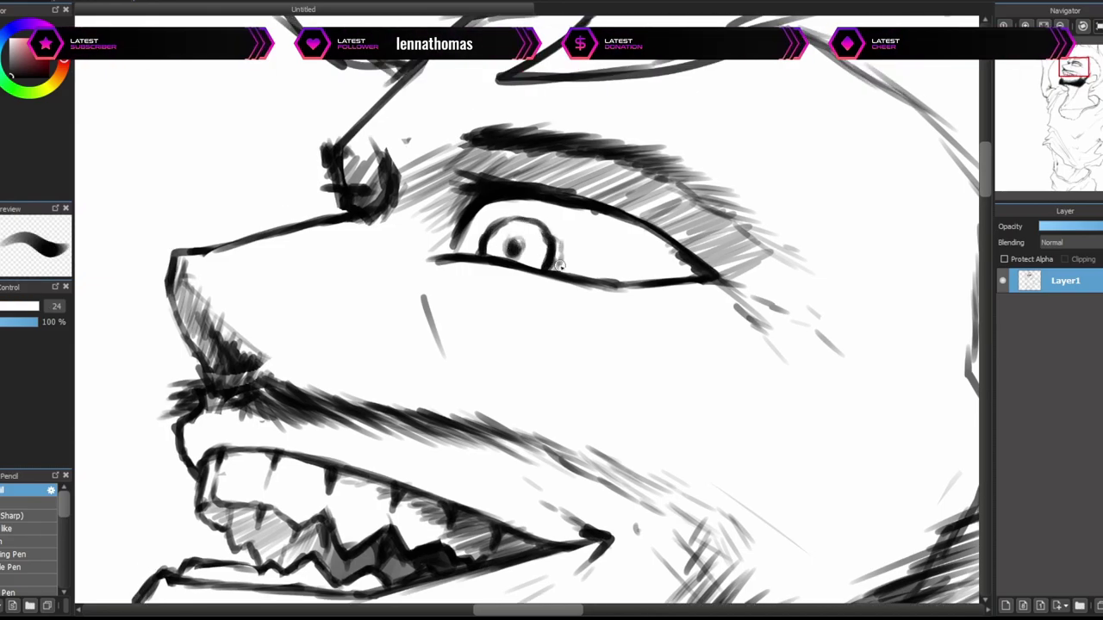
Hatch a shadow across the eyeball beneath the upper eyelid and thicken the iris outline.
{"action": "scroll", "coordinate": [562, 234], "scroll_direction": "down", "scroll_amount": 2}
{"action": "scroll", "coordinate": [542, 250], "scroll_direction": "down", "scroll_amount": 4}
{"action": "scroll", "coordinate": [521, 262], "scroll_direction": "up", "scroll_amount": 6}
{"action": "scroll", "coordinate": [488, 327], "scroll_direction": "down", "scroll_amount": 5}
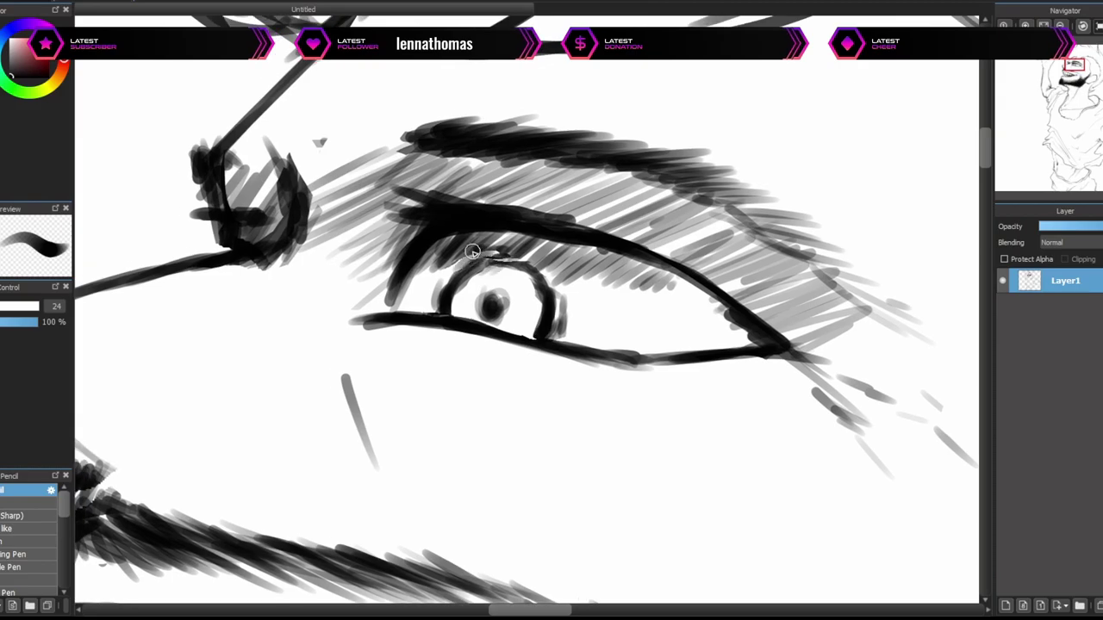
{"action": "scroll", "coordinate": [620, 81], "scroll_direction": "up", "scroll_amount": 2}
{"action": "key", "text": "e"}
{"action": "scroll", "coordinate": [463, 241], "scroll_direction": "down", "scroll_amount": 1}
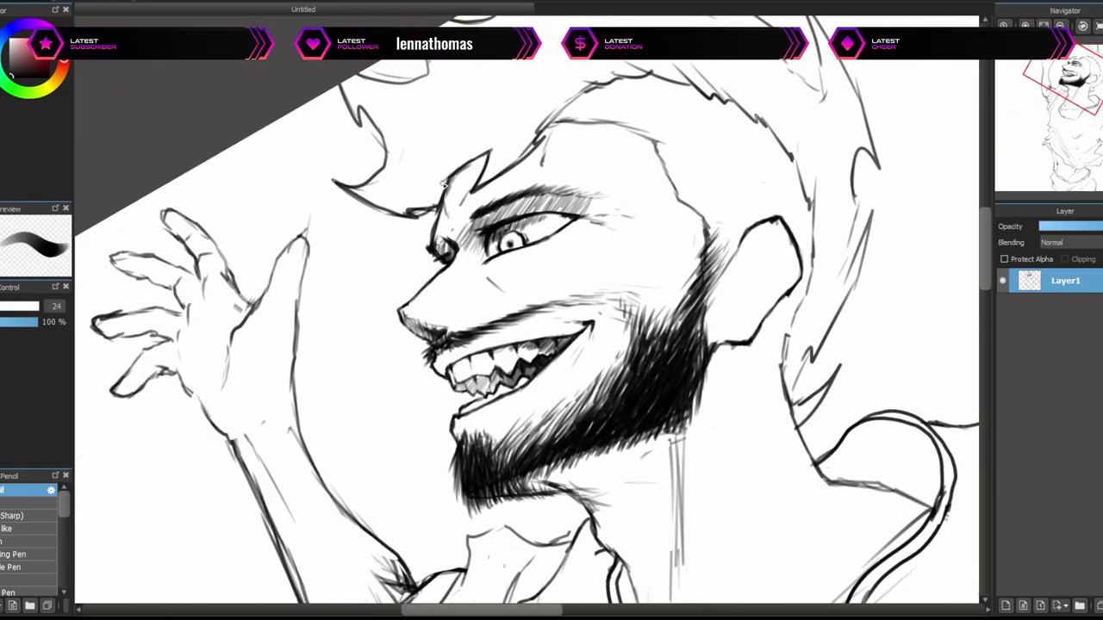
Draw the inner folds of the ear and fill its canal with dark shading.
{"action": "scroll", "coordinate": [442, 206], "scroll_direction": "down", "scroll_amount": 1}
{"action": "scroll", "coordinate": [553, 268], "scroll_direction": "up", "scroll_amount": 1}
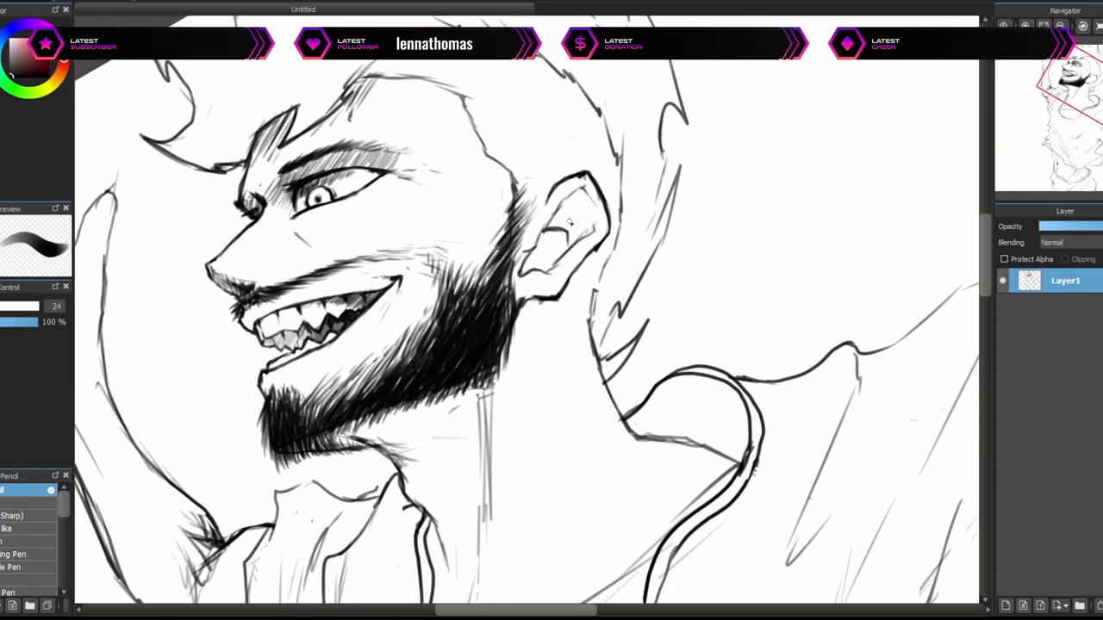
{"action": "scroll", "coordinate": [538, 263], "scroll_direction": "down", "scroll_amount": 1}
{"action": "key", "text": "Delete"}
{"action": "scroll", "coordinate": [467, 261], "scroll_direction": "up", "scroll_amount": 2}
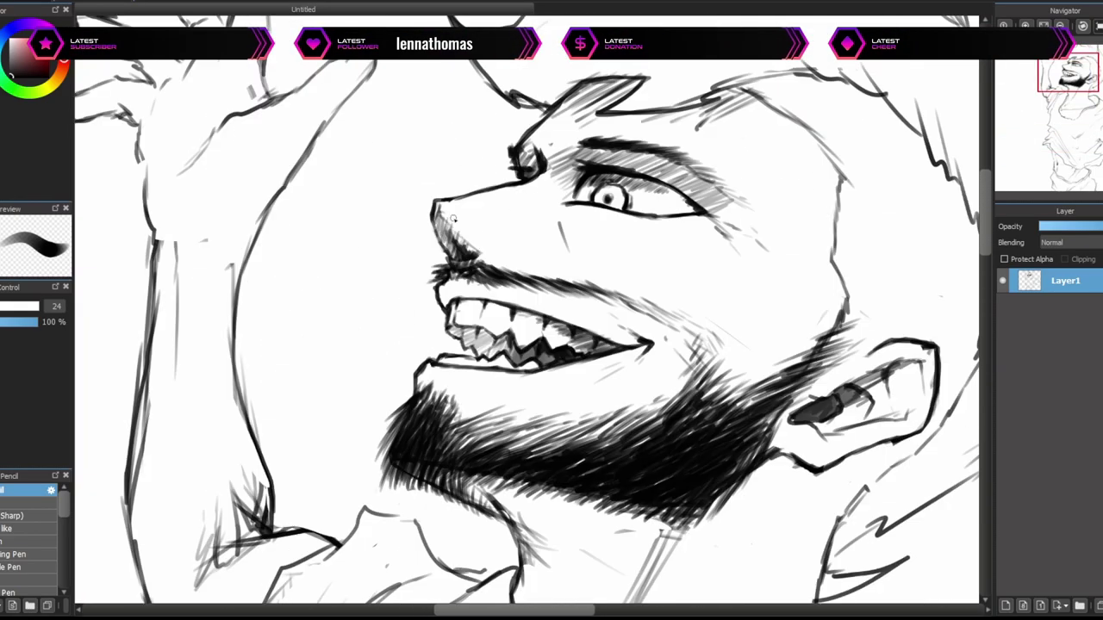
Darken the shadow on the underside of the nose.
{"action": "scroll", "coordinate": [457, 234], "scroll_direction": "down", "scroll_amount": 2}
{"action": "scroll", "coordinate": [483, 245], "scroll_direction": "up", "scroll_amount": 2}
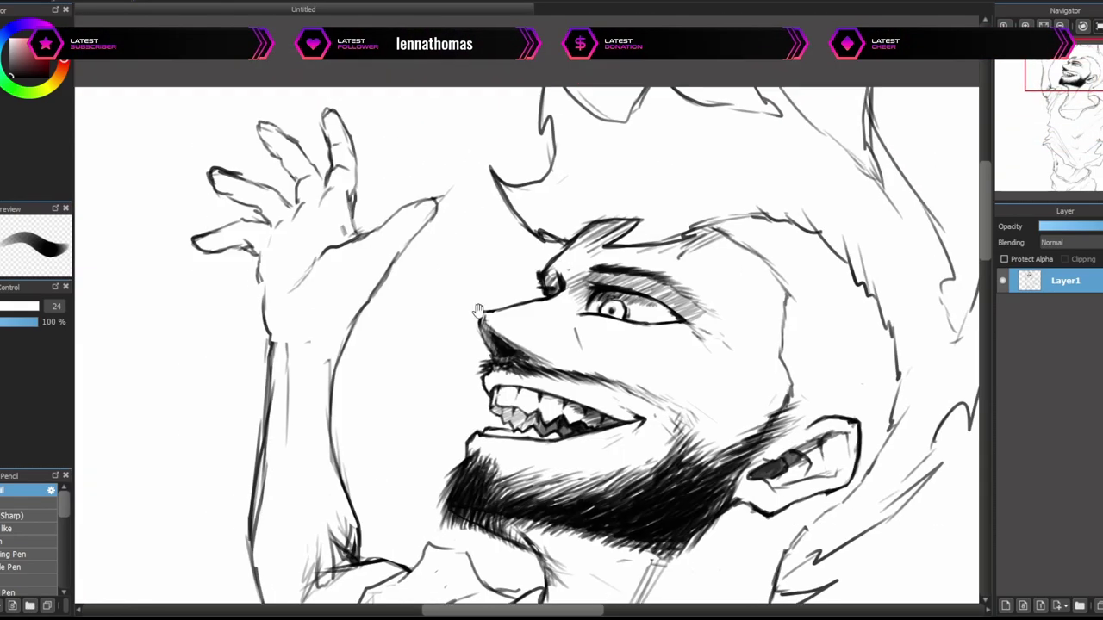
{"action": "key", "text": "Delete"}
Rework the eye's iris and pupil with darker shading.
{"action": "scroll", "coordinate": [500, 221], "scroll_direction": "up", "scroll_amount": 3}
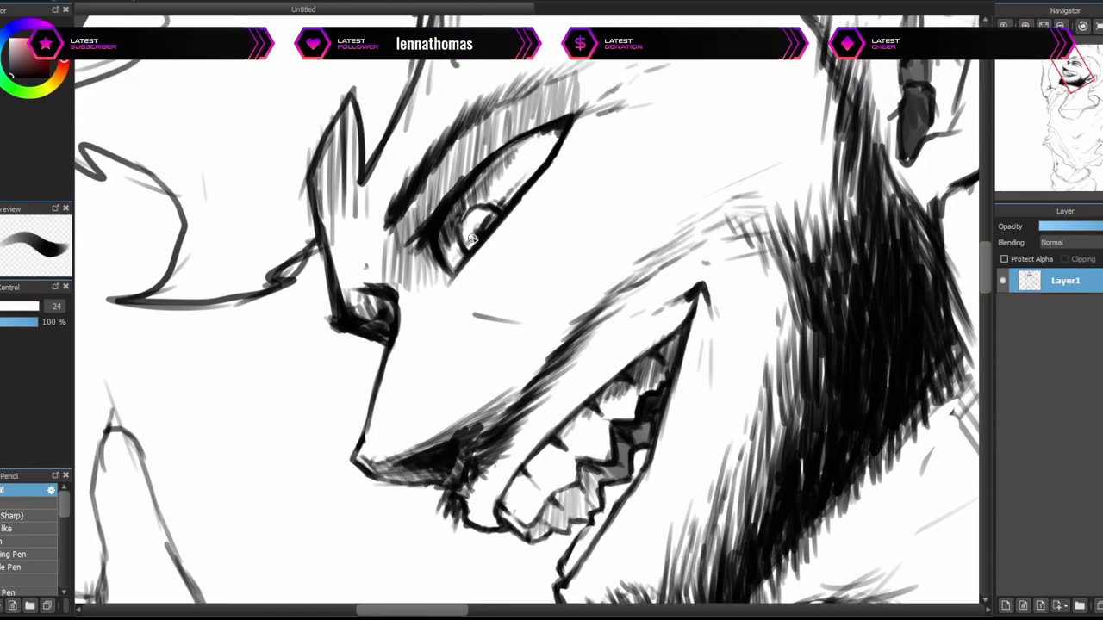
{"action": "key", "text": "Delete"}
{"action": "key", "text": "Delete"}
{"action": "key", "text": "Delete"}
{"action": "key", "text": "Delete"}
{"action": "scroll", "coordinate": [503, 204], "scroll_direction": "down", "scroll_amount": 2}
{"action": "scroll", "coordinate": [525, 353], "scroll_direction": "down", "scroll_amount": 1}
Transform the selected raised hand, scaling it down and fitting it onto the end of the forearm.
{"action": "key", "text": "ctrl+t"}
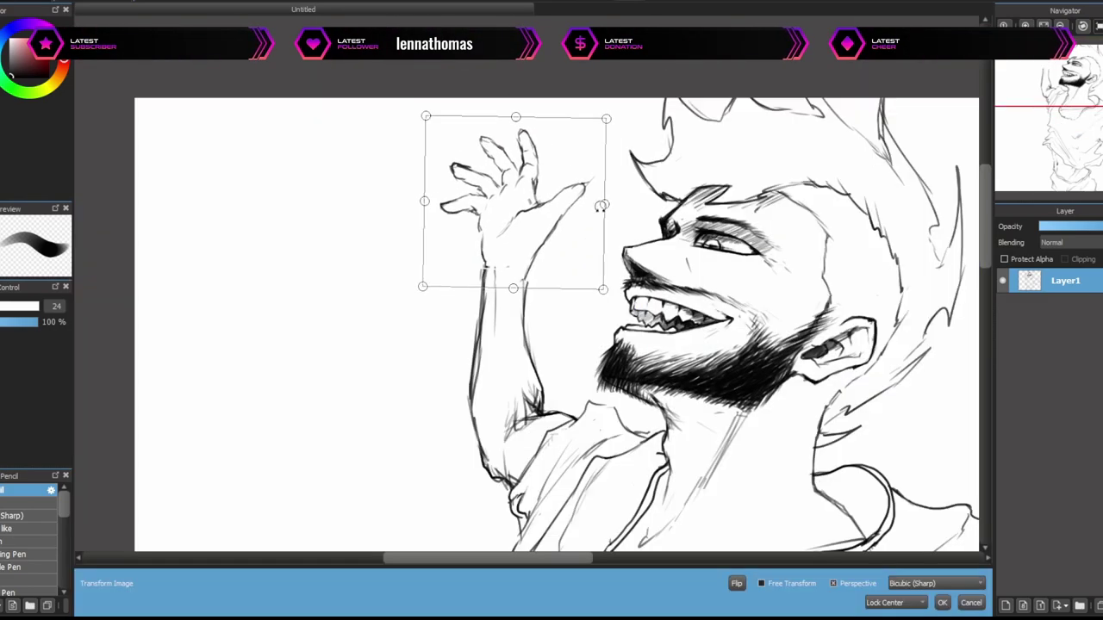
{"action": "scroll", "coordinate": [516, 64], "scroll_direction": "down", "scroll_amount": 2}
{"action": "left_click_drag", "start_coordinate": [492, 180], "coordinate": [438, 170]}
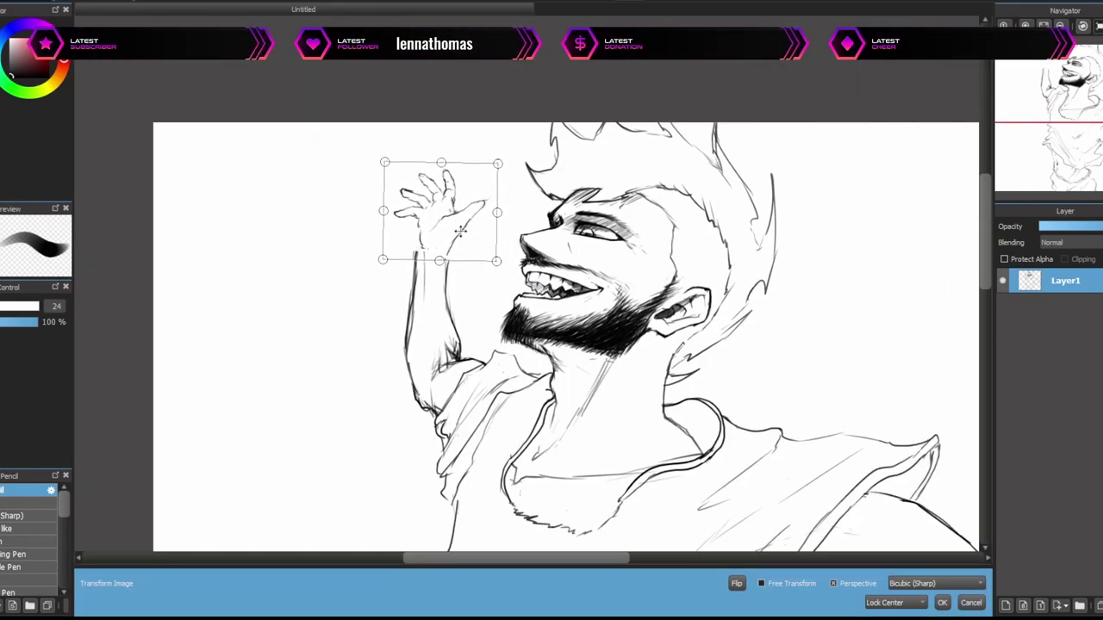
{"action": "key", "text": "Return"}
Reconnect the hand at the wrist, clean up the forearm contours and redraw the elbow crease.
{"action": "scroll", "coordinate": [485, 230], "scroll_direction": "up", "scroll_amount": 3}
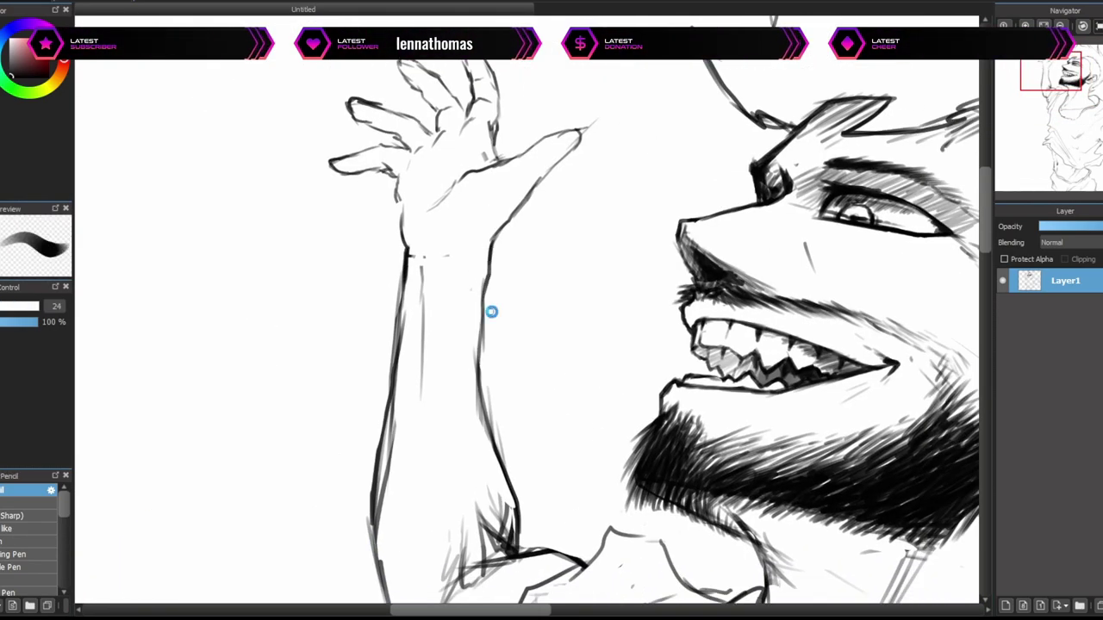
{"action": "key", "text": "Delete"}
{"action": "key", "text": "ctrl+0"}
{"action": "scroll", "coordinate": [466, 395], "scroll_direction": "up", "scroll_amount": 3}
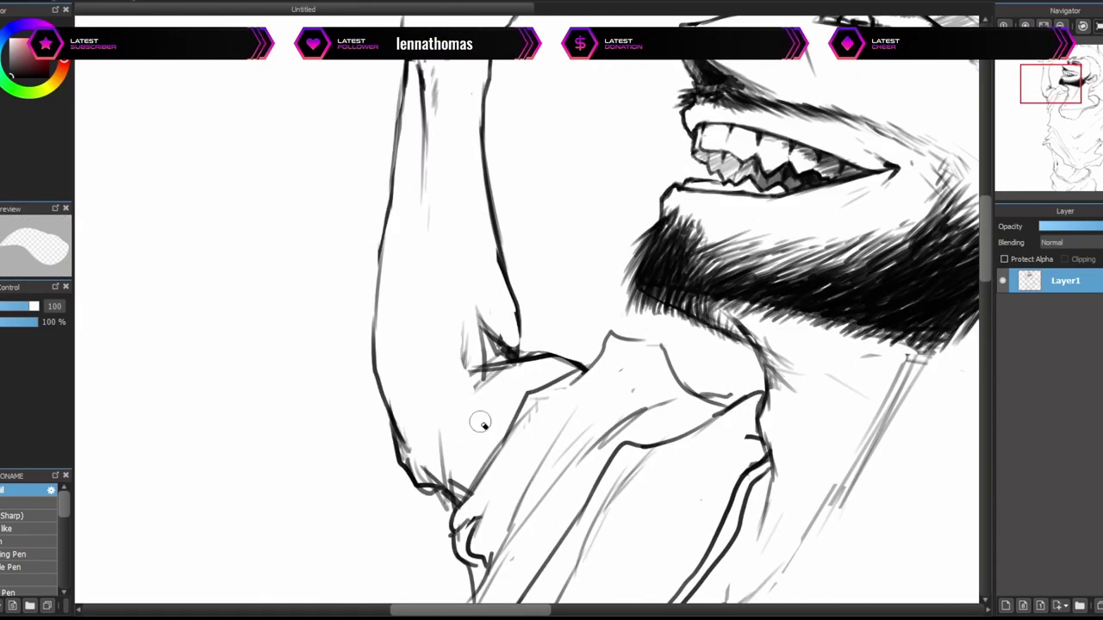
{"action": "key", "text": "n"}
{"action": "scroll", "coordinate": [414, 491], "scroll_direction": "down", "scroll_amount": 3}
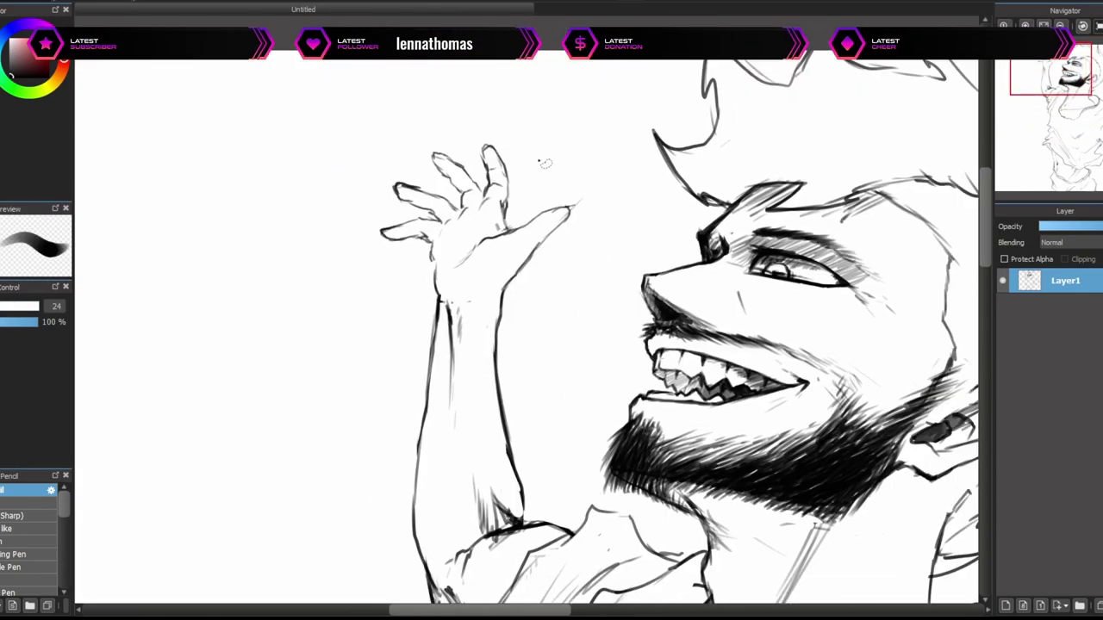
Transform the raised hand again with a slight rotation, and redraw the contours joining the wrist to the forearm.
{"action": "key", "text": "ctrl+t"}
{"action": "scroll", "coordinate": [513, 207], "scroll_direction": "down", "scroll_amount": 2}
{"action": "scroll", "coordinate": [500, 180], "scroll_direction": "up", "scroll_amount": 1}
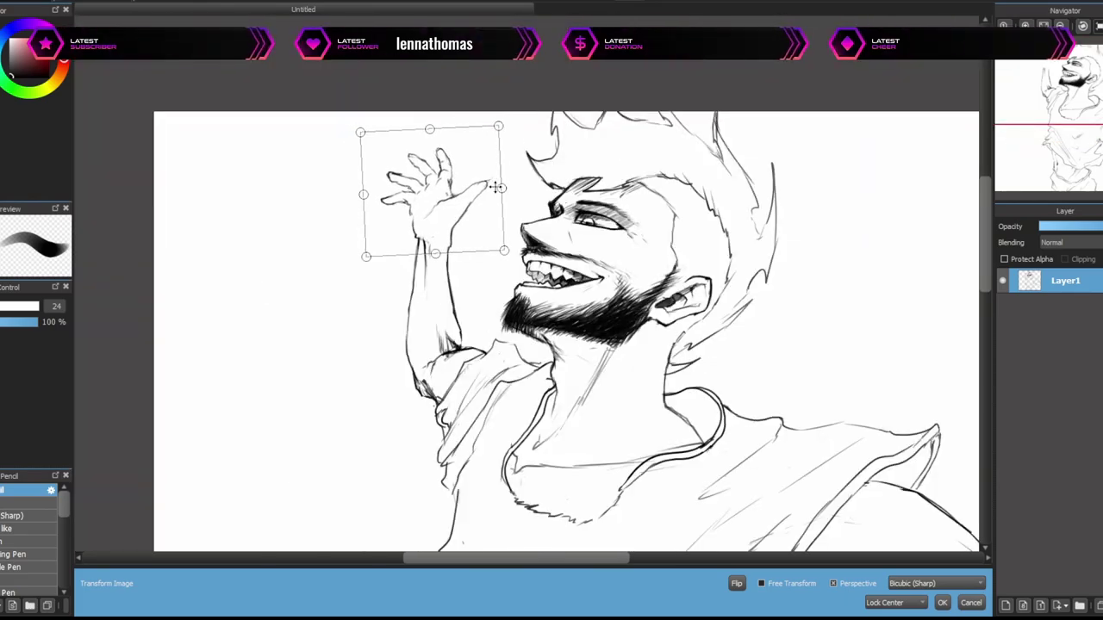
{"action": "key", "text": "Return"}
{"action": "scroll", "coordinate": [483, 376], "scroll_direction": "up", "scroll_amount": 4}
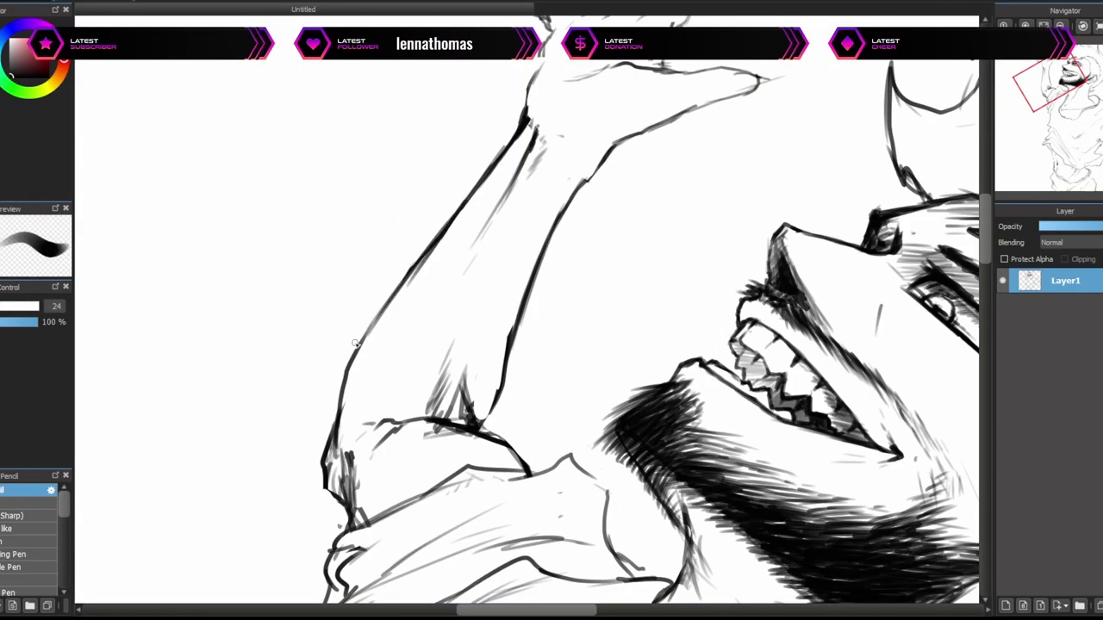
Erase stray lines around the raised forearm and clean up its contours.
{"action": "key", "text": "e"}
{"action": "left_click_drag", "start_coordinate": [482, 376], "coordinate": [435, 318]}
{"action": "left_click_drag", "start_coordinate": [459, 112], "coordinate": [601, 306]}
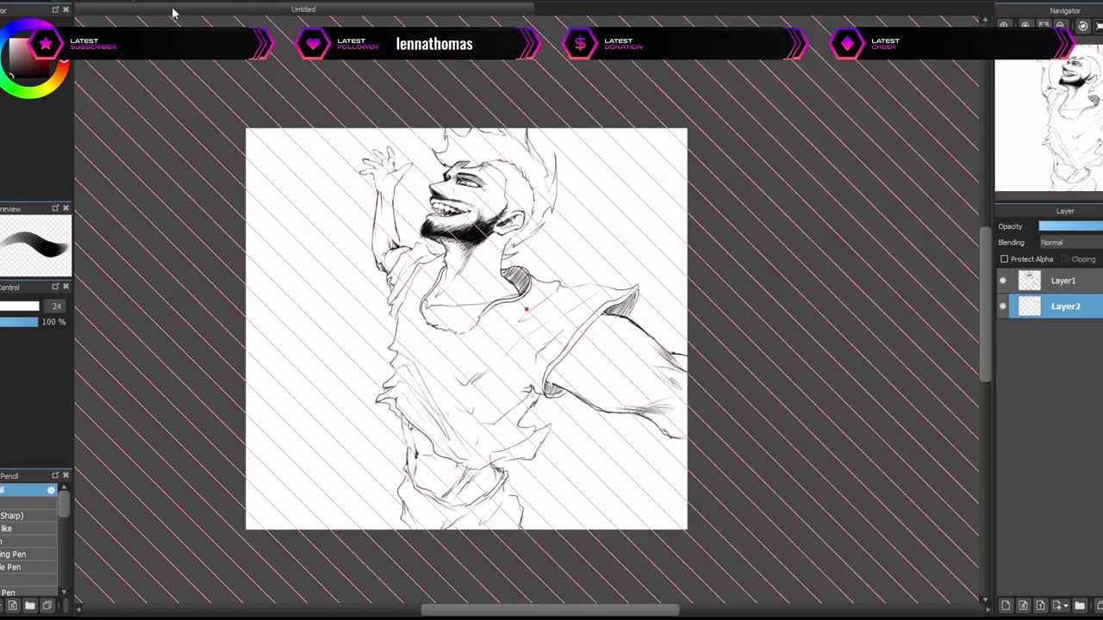
Transform the whole figure, scaling it down and tilting it diagonally to leave canvas room for the legs and outstretched arm.
{"action": "left_click_drag", "start_coordinate": [293, 136], "coordinate": [499, 463]}
{"action": "key", "text": "ctrl+t"}
{"action": "left_click_drag", "start_coordinate": [578, 179], "coordinate": [578, 211]}
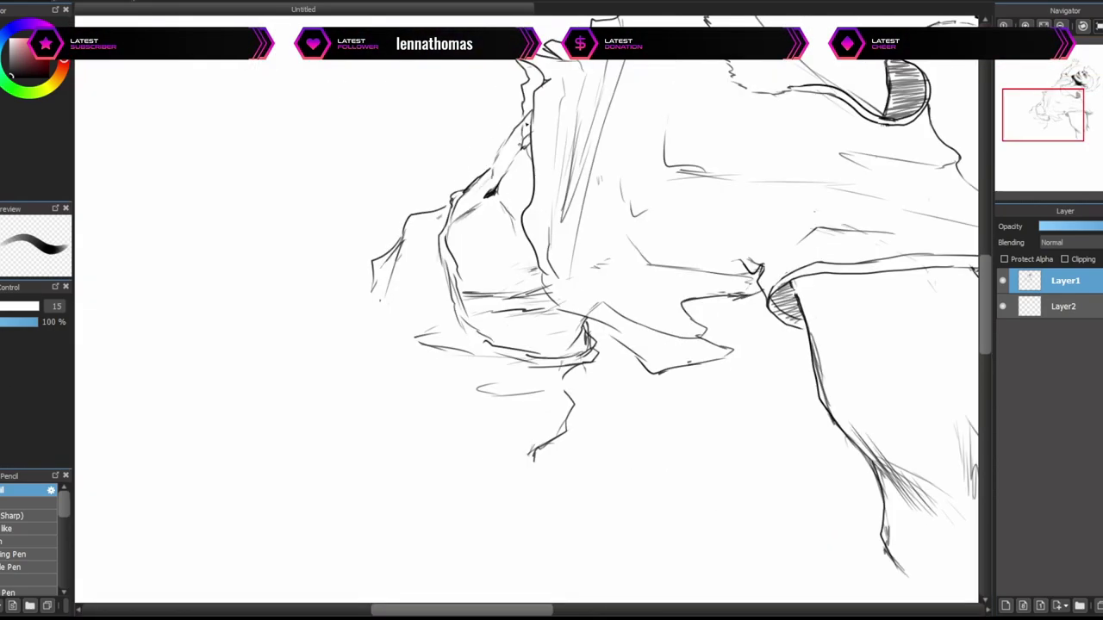
Sketch the front thigh below the ragged shirt and outline the rear thigh beside it.
{"action": "left_click_drag", "start_coordinate": [487, 333], "coordinate": [475, 356]}
{"action": "left_click_drag", "start_coordinate": [413, 334], "coordinate": [448, 389]}
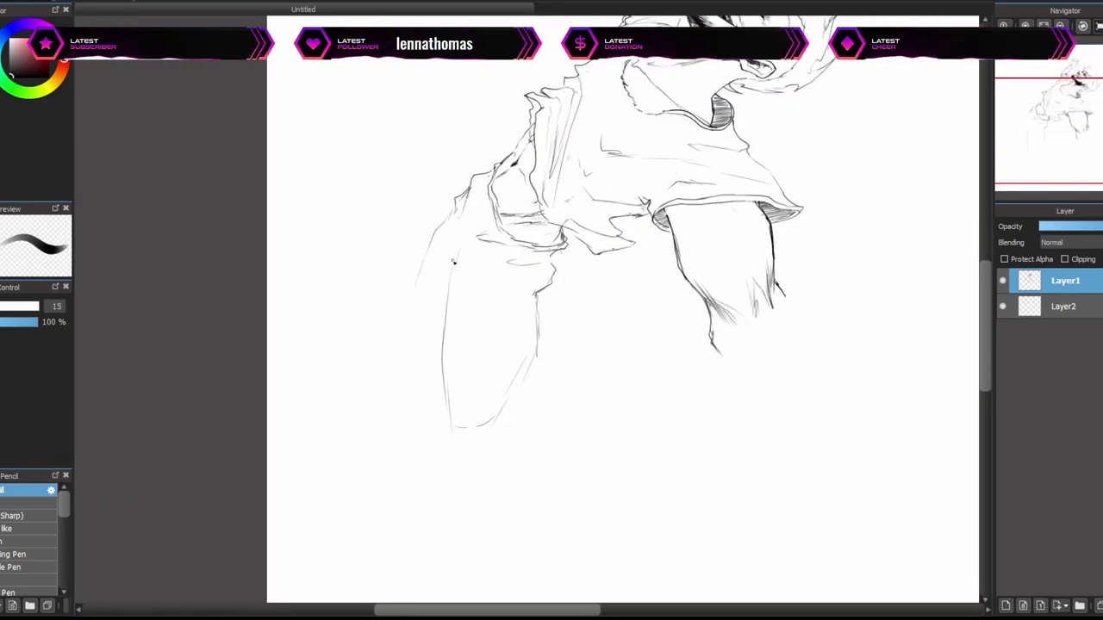
{"action": "left_click_drag", "start_coordinate": [428, 283], "coordinate": [462, 210]}
{"action": "left_click_drag", "start_coordinate": [413, 280], "coordinate": [429, 265]}
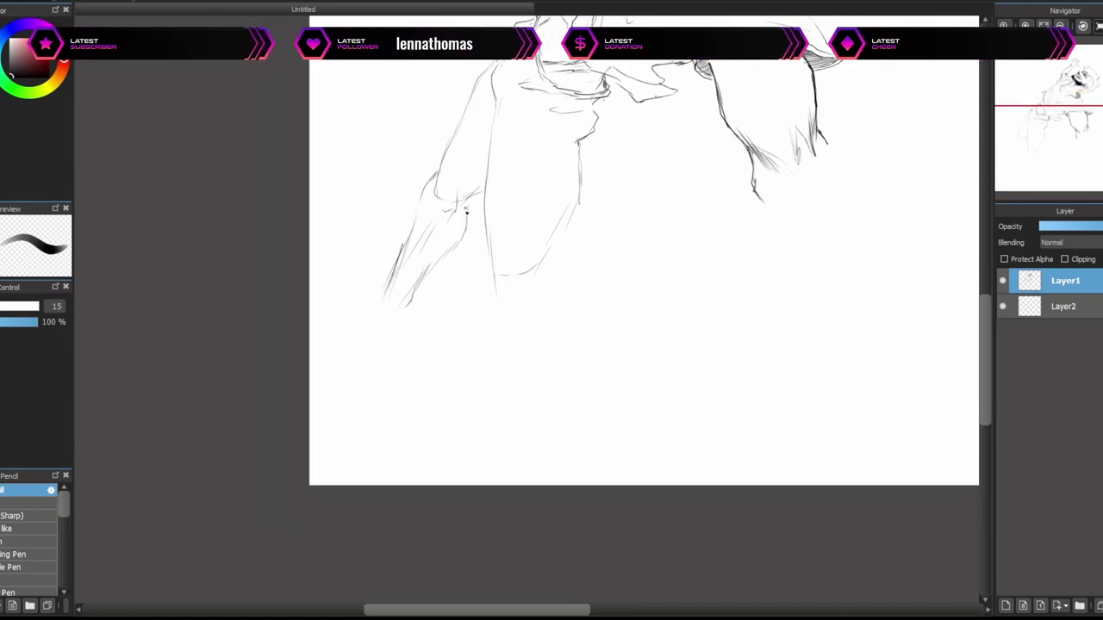
Sketch the rear lower leg down to a pointed foot.
{"action": "left_click_drag", "start_coordinate": [393, 334], "coordinate": [358, 342]}
{"action": "mouse_move", "coordinate": [499, 256]}
{"action": "left_mouse_down"}
{"action": "mouse_move", "coordinate": [434, 291]}
{"action": "mouse_move", "coordinate": [404, 267]}
{"action": "mouse_move", "coordinate": [513, 287]}
{"action": "left_mouse_up"}
{"action": "key", "text": "ctrl+t"}
{"action": "key", "text": "Escape"}
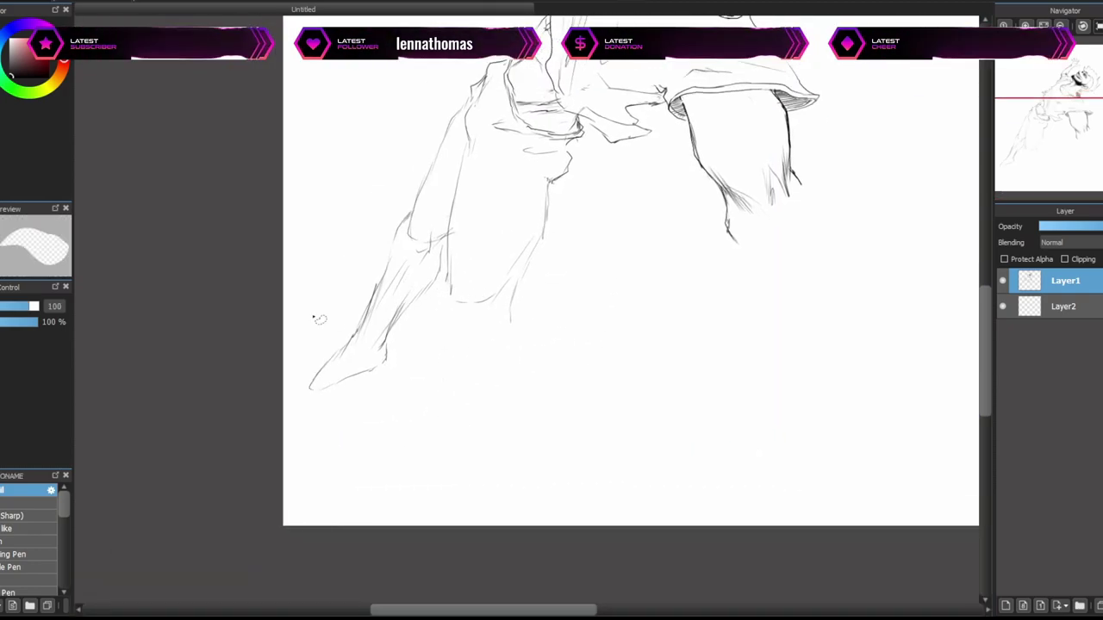
Redraw the front thigh's contours and sketch the front shin, calf and foot.
{"action": "key", "text": "n"}
{"action": "left_click_drag", "start_coordinate": [379, 155], "coordinate": [349, 226]}
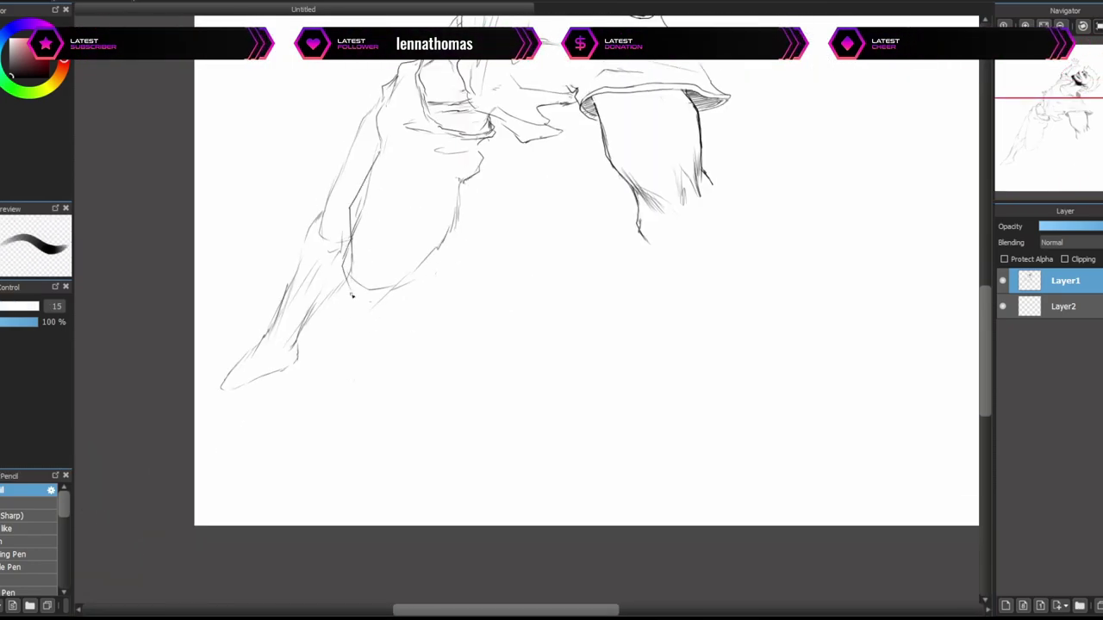
{"action": "key", "text": "e"}
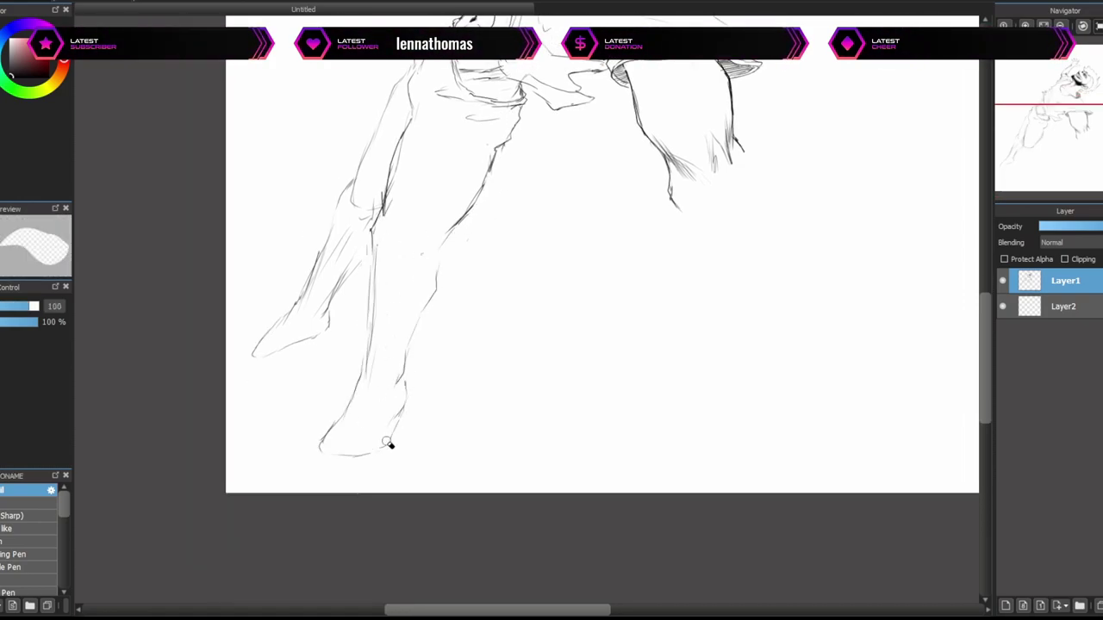
{"action": "key", "text": "n"}
Shift the front lower leg downward with a transform to lengthen the thigh, and redraw the thigh's outline.
{"action": "key", "text": "ctrl+t"}
{"action": "left_click_drag", "start_coordinate": [410, 134], "coordinate": [467, 247]}
{"action": "key", "text": "Return"}
{"action": "scroll", "coordinate": [709, 393], "scroll_direction": "up", "scroll_amount": 3}
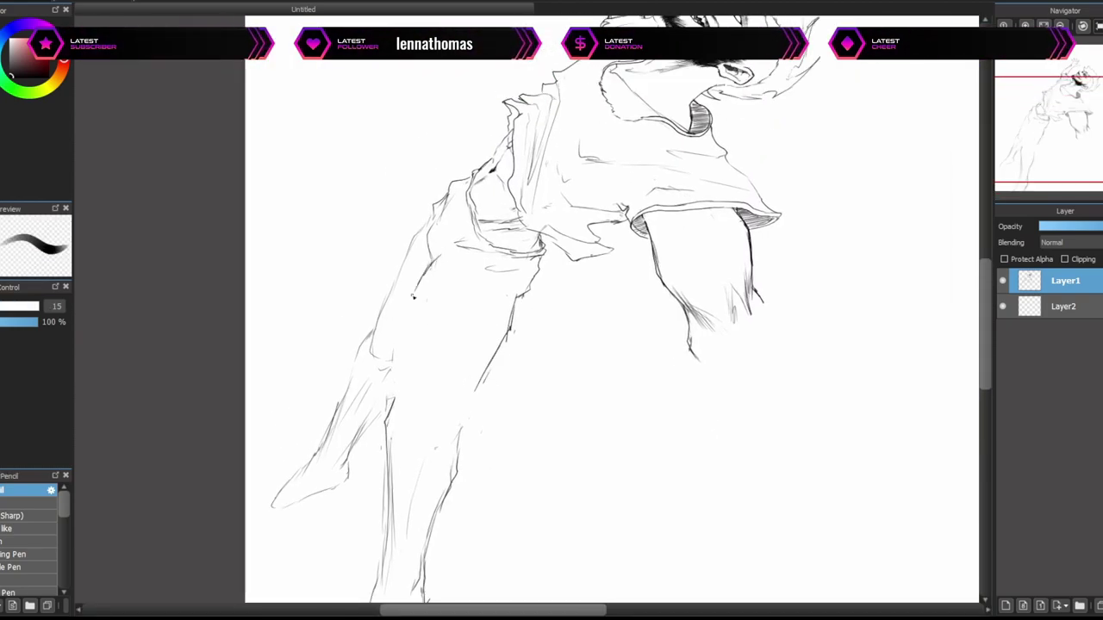
Sketch the outstretched arm's forearm and a large foreshortened palm with the thumb extended.
{"action": "scroll", "coordinate": [420, 281], "scroll_direction": "down", "scroll_amount": 5}
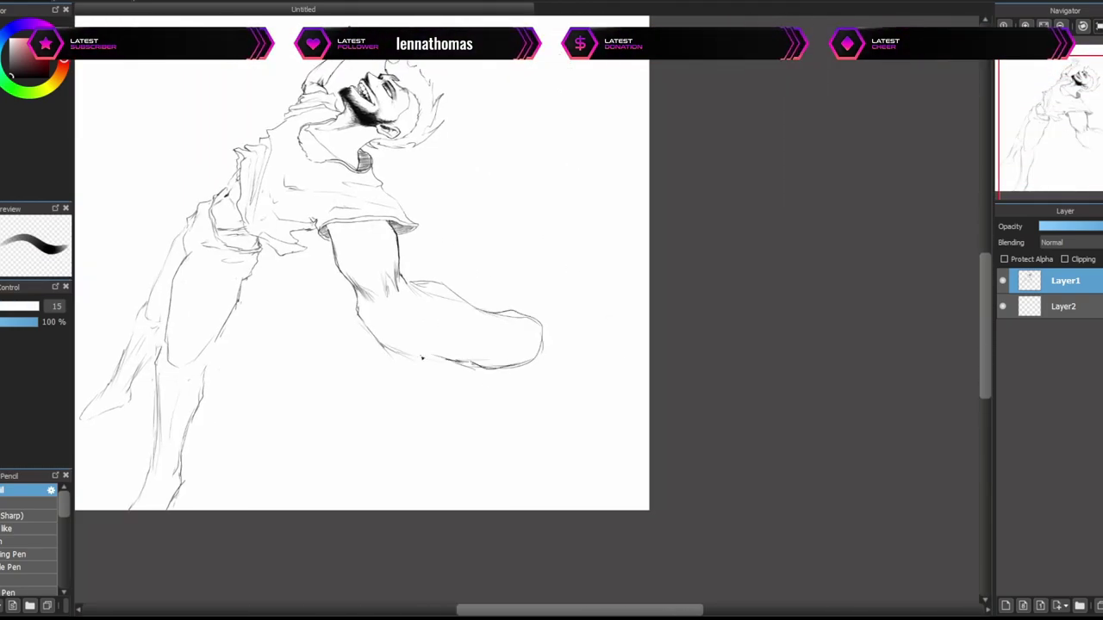
{"action": "mouse_move", "coordinate": [525, 293]}
{"action": "left_mouse_down"}
{"action": "mouse_move", "coordinate": [487, 319]}
{"action": "mouse_move", "coordinate": [556, 360]}
{"action": "left_mouse_up"}
{"action": "left_click_drag", "start_coordinate": [439, 399], "coordinate": [527, 428]}
{"action": "left_click_drag", "start_coordinate": [551, 355], "coordinate": [580, 268]}
{"action": "left_click_drag", "start_coordinate": [541, 336], "coordinate": [465, 323]}
{"action": "scroll", "coordinate": [494, 302], "scroll_direction": "up", "scroll_amount": 2}
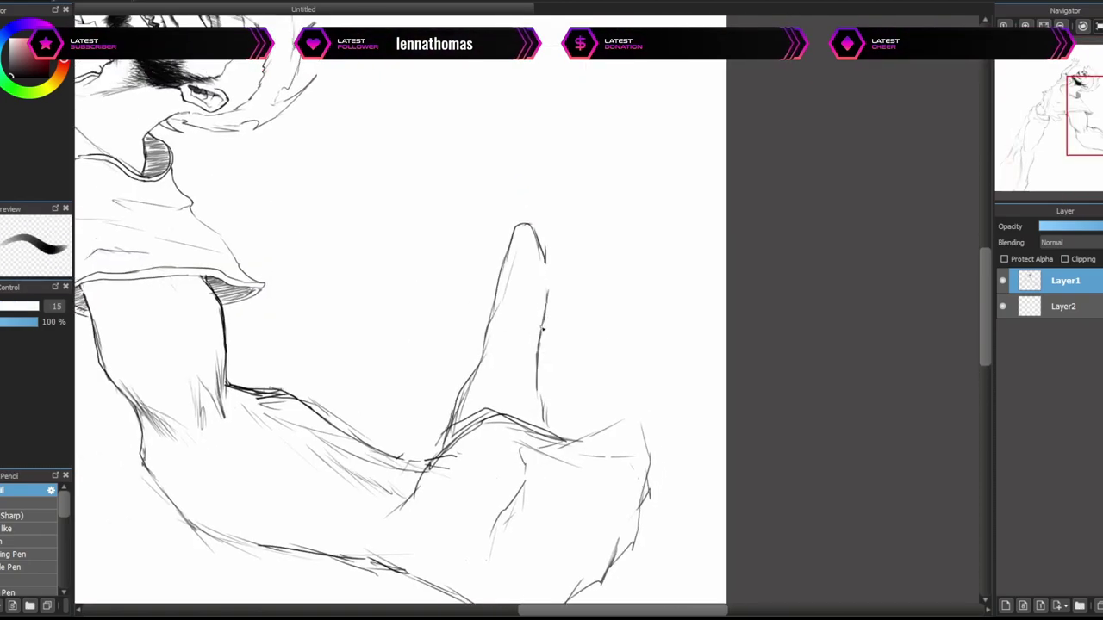
{"action": "left_click_drag", "start_coordinate": [497, 411], "coordinate": [498, 362]}
{"action": "scroll", "coordinate": [498, 362], "scroll_direction": "down", "scroll_amount": 4}
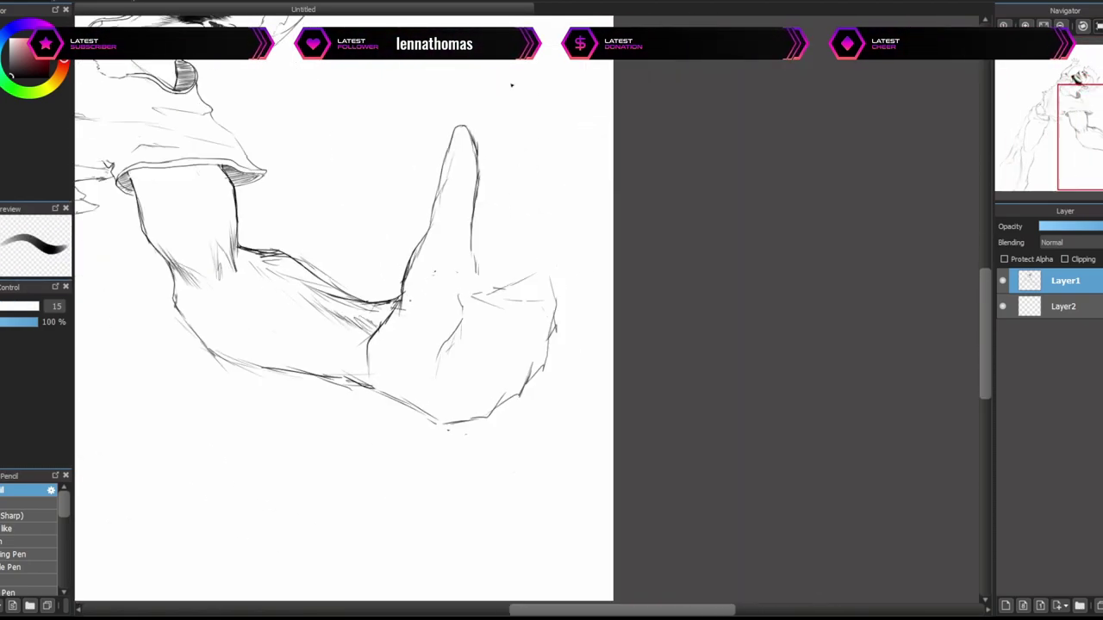
Sketch the outstretched hand's fingers spreading from the palm, with rounded, foreshortened ring and little fingers.
{"action": "scroll", "coordinate": [505, 266], "scroll_direction": "up", "scroll_amount": 3}
{"action": "left_click_drag", "start_coordinate": [552, 284], "coordinate": [636, 263]}
{"action": "mouse_move", "coordinate": [627, 307]}
{"action": "left_mouse_down"}
{"action": "mouse_move", "coordinate": [565, 331]}
{"action": "mouse_move", "coordinate": [573, 336]}
{"action": "mouse_move", "coordinate": [588, 267]}
{"action": "left_mouse_up"}
{"action": "mouse_move", "coordinate": [579, 266]}
{"action": "left_mouse_down"}
{"action": "mouse_move", "coordinate": [638, 332]}
{"action": "mouse_move", "coordinate": [603, 353]}
{"action": "mouse_move", "coordinate": [551, 284]}
{"action": "left_mouse_up"}
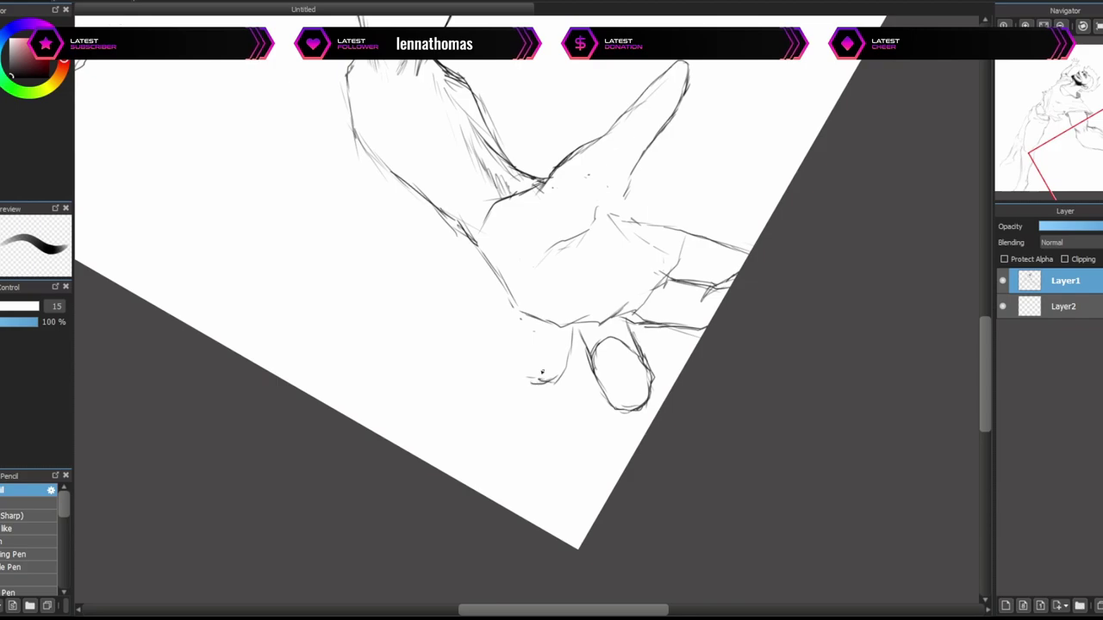
{"action": "mouse_move", "coordinate": [526, 367]}
{"action": "left_mouse_down"}
{"action": "mouse_move", "coordinate": [513, 309]}
{"action": "mouse_move", "coordinate": [568, 370]}
{"action": "left_mouse_up"}
{"action": "mouse_move", "coordinate": [568, 371]}
{"action": "left_mouse_down"}
{"action": "mouse_move", "coordinate": [563, 309]}
{"action": "mouse_move", "coordinate": [607, 292]}
{"action": "mouse_move", "coordinate": [584, 208]}
{"action": "mouse_move", "coordinate": [589, 289]}
{"action": "left_mouse_up"}
Refine the palm creases and index finger contour of the outstretched hand, and apply a transform.
{"action": "left_click_drag", "start_coordinate": [556, 228], "coordinate": [595, 203]}
{"action": "mouse_move", "coordinate": [521, 213]}
{"action": "left_mouse_down"}
{"action": "mouse_move", "coordinate": [512, 438]}
{"action": "mouse_move", "coordinate": [508, 216]}
{"action": "mouse_move", "coordinate": [515, 269]}
{"action": "left_mouse_up"}
{"action": "key", "text": "n"}
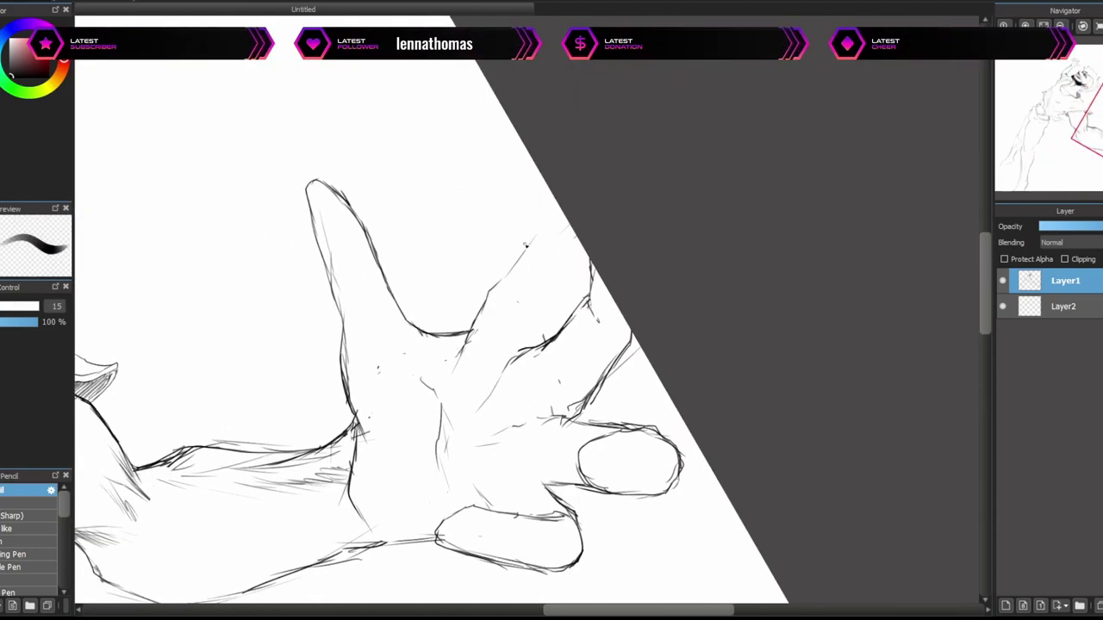
{"action": "left_click_drag", "start_coordinate": [591, 224], "coordinate": [472, 274]}
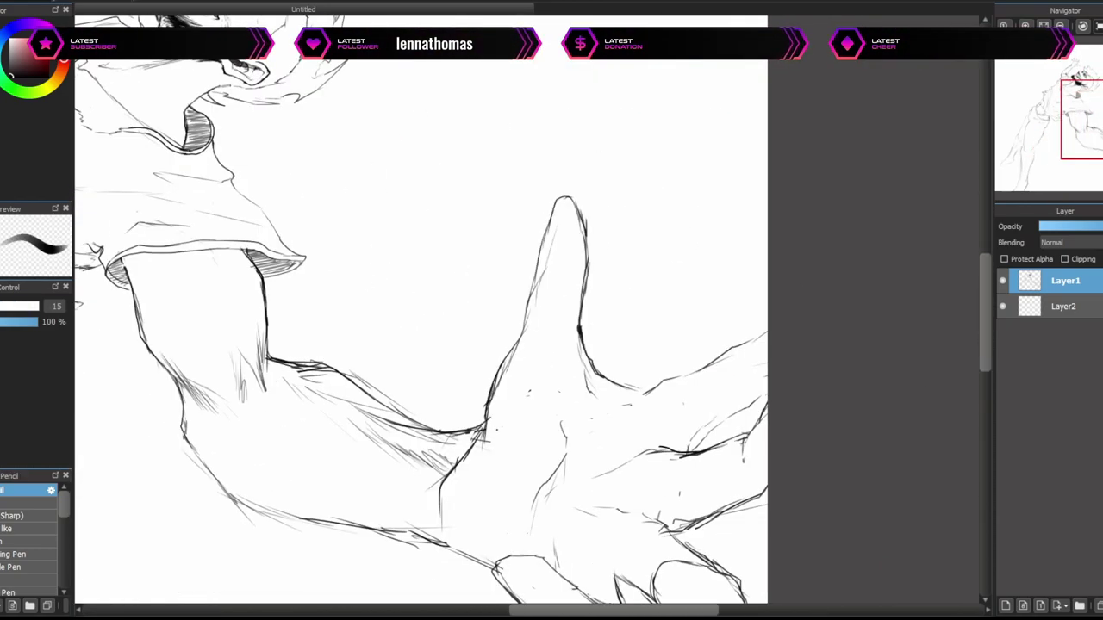
{"action": "key", "text": "ctrl+t"}
{"action": "key", "text": "Return"}
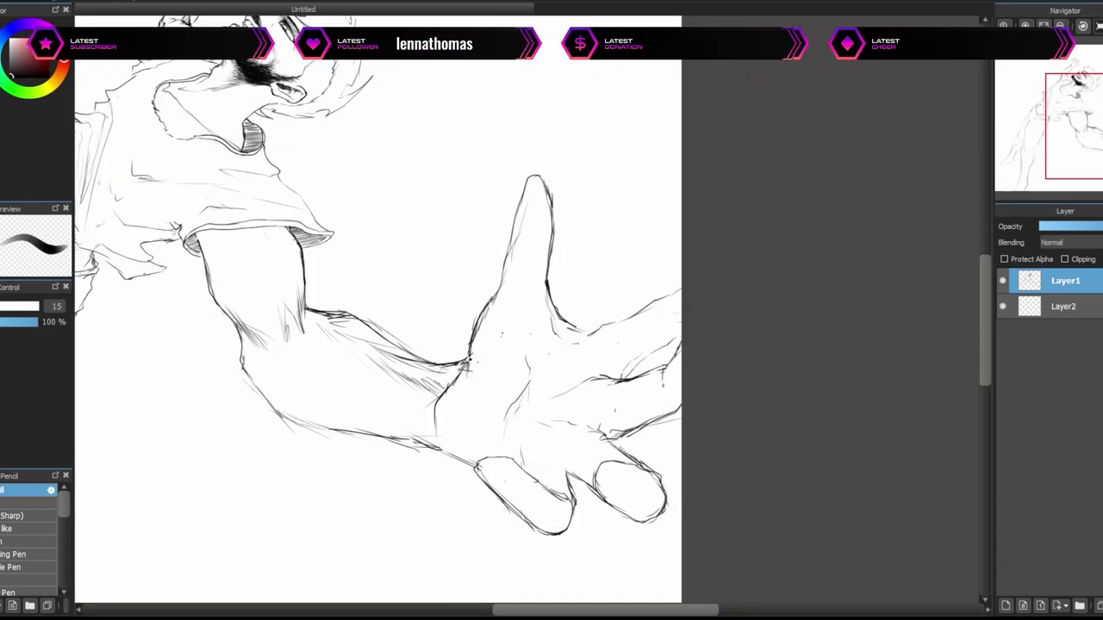
Erase the construction lines of the front thigh between the hip and the knee.
{"action": "scroll", "coordinate": [578, 352], "scroll_direction": "up", "scroll_amount": 1}
{"action": "scroll", "coordinate": [640, 296], "scroll_direction": "down", "scroll_amount": 3}
{"action": "scroll", "coordinate": [558, 305], "scroll_direction": "up", "scroll_amount": 5}
{"action": "scroll", "coordinate": [557, 305], "scroll_direction": "down", "scroll_amount": 2}
{"action": "mouse_move", "coordinate": [634, 233]}
{"action": "left_mouse_down"}
{"action": "mouse_move", "coordinate": [571, 387]}
{"action": "mouse_move", "coordinate": [483, 345]}
{"action": "mouse_move", "coordinate": [568, 341]}
{"action": "mouse_move", "coordinate": [483, 216]}
{"action": "left_mouse_up"}
{"action": "key", "text": "e"}
{"action": "scroll", "coordinate": [552, 345], "scroll_direction": "down", "scroll_amount": 2}
{"action": "scroll", "coordinate": [449, 234], "scroll_direction": "up", "scroll_amount": 2}
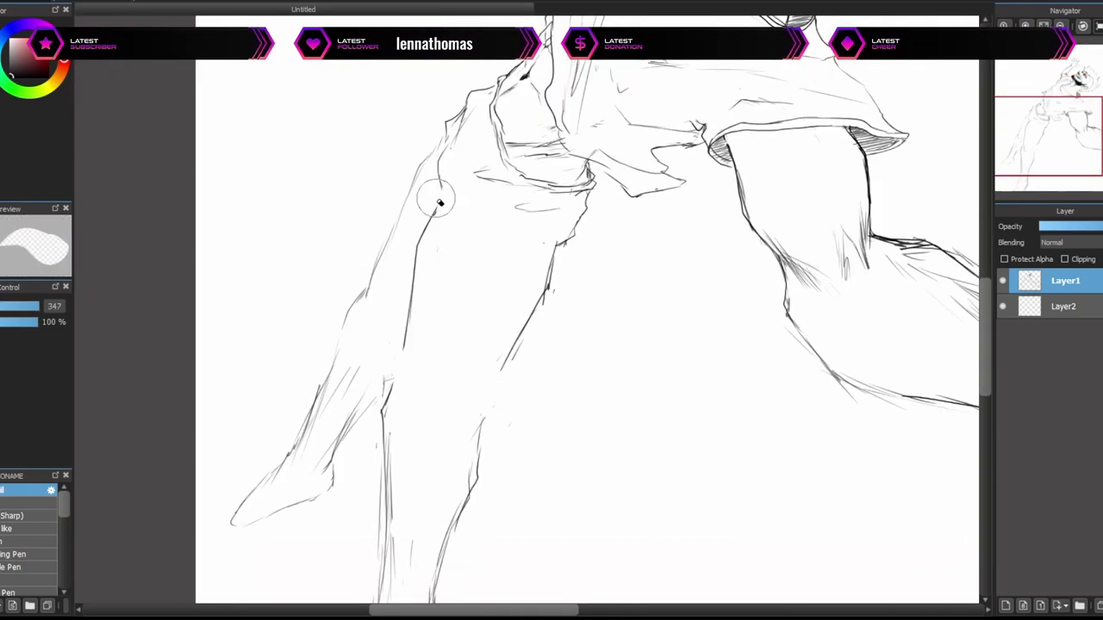
Draw torn, jagged shorts around the front thigh with a ragged hem and fabric folds above the knee.
{"action": "key", "text": "b"}
{"action": "left_click_drag", "start_coordinate": [379, 375], "coordinate": [513, 362]}
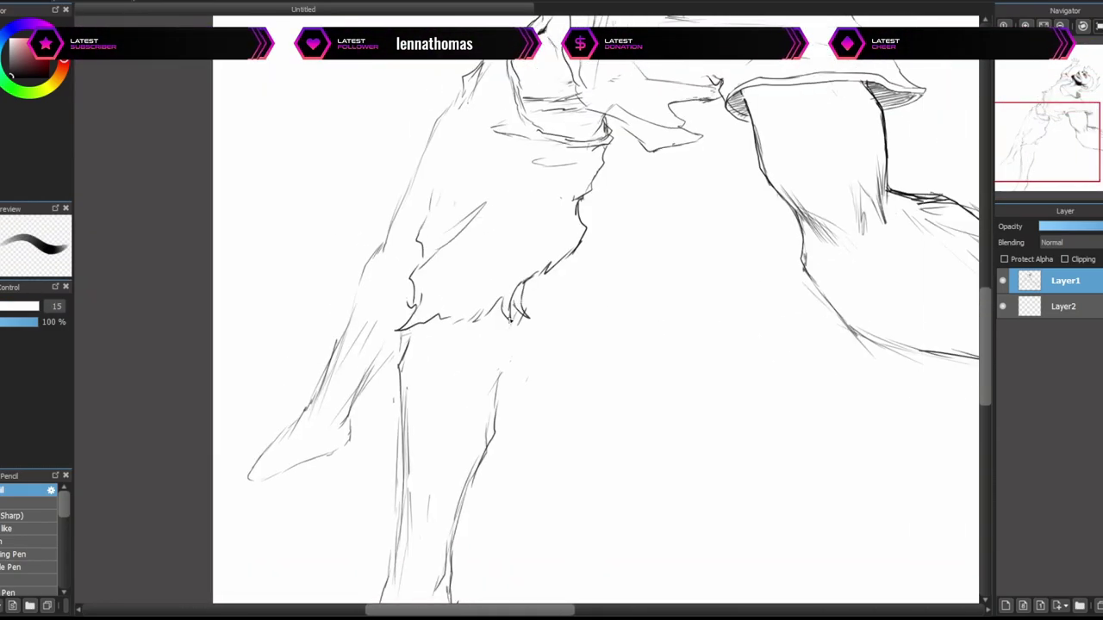
{"action": "scroll", "coordinate": [480, 307], "scroll_direction": "up", "scroll_amount": 2}
{"action": "mouse_move", "coordinate": [480, 308]}
{"action": "left_mouse_down"}
{"action": "mouse_move", "coordinate": [517, 285]}
{"action": "mouse_move", "coordinate": [489, 269]}
{"action": "mouse_move", "coordinate": [510, 190]}
{"action": "left_mouse_up"}
{"action": "left_click_drag", "start_coordinate": [523, 371], "coordinate": [602, 231]}
Rotate the whole figure with a transform until the body lies nearly horizontal and the big hand reaches downward, fitting it on the canvas.
{"action": "scroll", "coordinate": [602, 231], "scroll_direction": "down", "scroll_amount": 3}
{"action": "key", "text": "ctrl+t"}
{"action": "left_click_drag", "start_coordinate": [629, 168], "coordinate": [744, 367]}
{"action": "scroll", "coordinate": [749, 307], "scroll_direction": "up", "scroll_amount": 2}
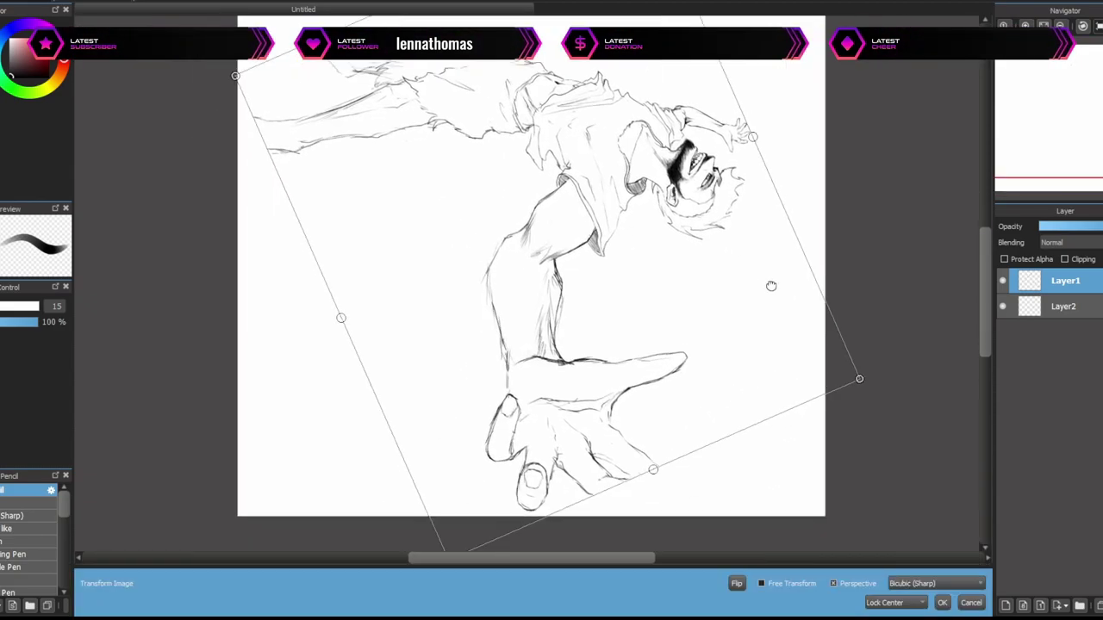
{"action": "left_click_drag", "start_coordinate": [834, 207], "coordinate": [716, 292]}
{"action": "scroll", "coordinate": [764, 309], "scroll_direction": "down", "scroll_amount": 2}
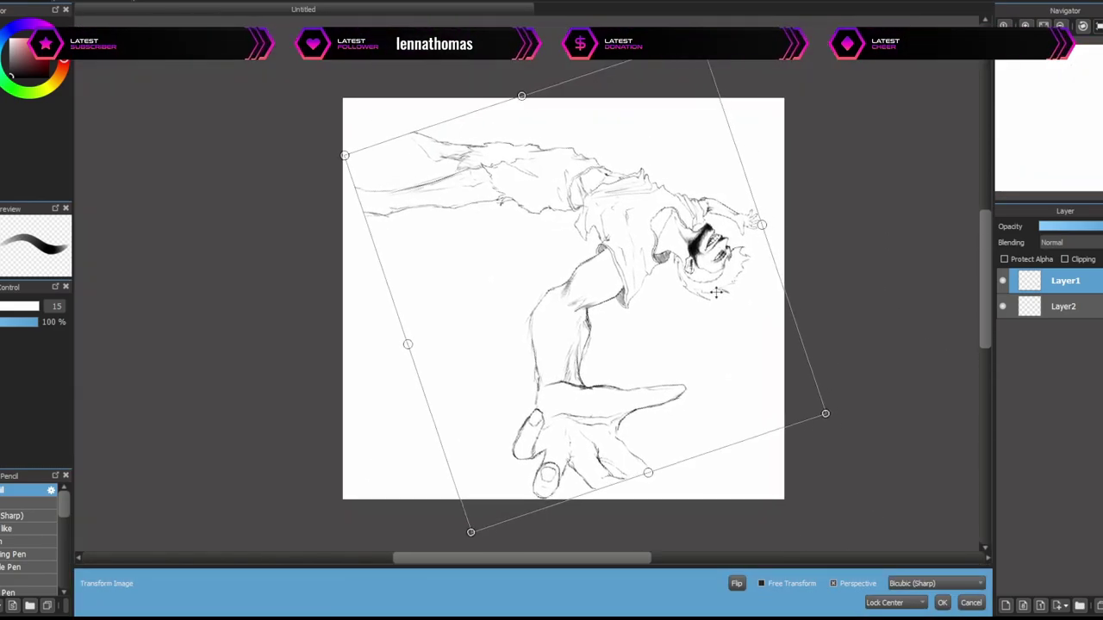
{"action": "key", "text": "Return"}
Give the rear leg a torn shorts hem and tidy the lower-leg and foot contours.
{"action": "scroll", "coordinate": [795, 292], "scroll_direction": "up", "scroll_amount": 4}
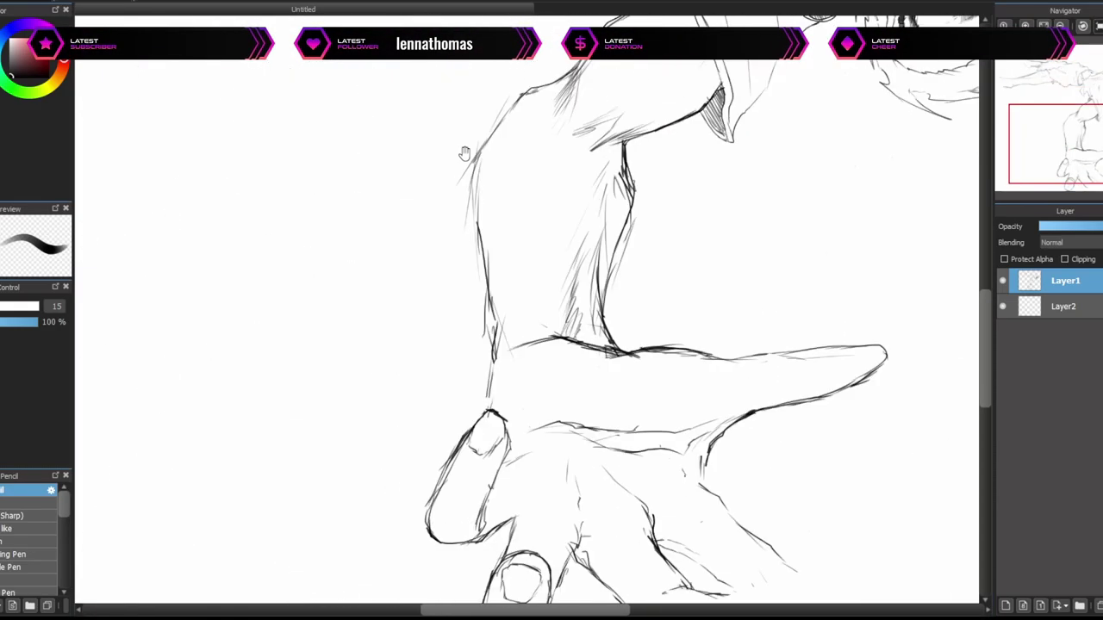
{"action": "scroll", "coordinate": [380, 308], "scroll_direction": "down", "scroll_amount": 3}
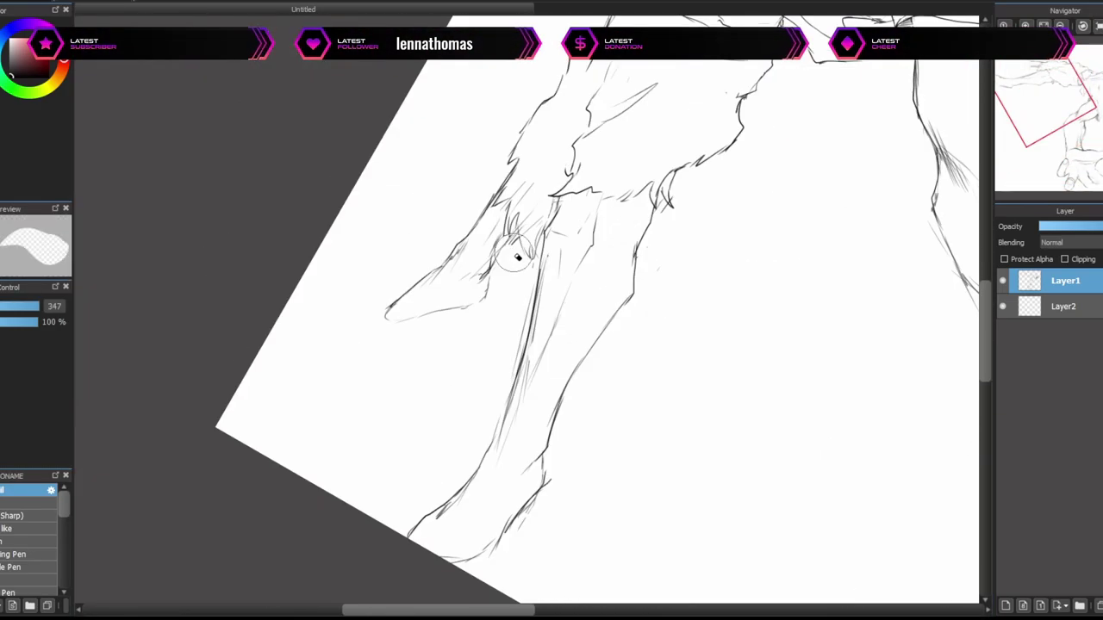
Complete the outstretched hand's index and middle fingers with rounded tips and clean contours.
{"action": "key", "text": "Home"}
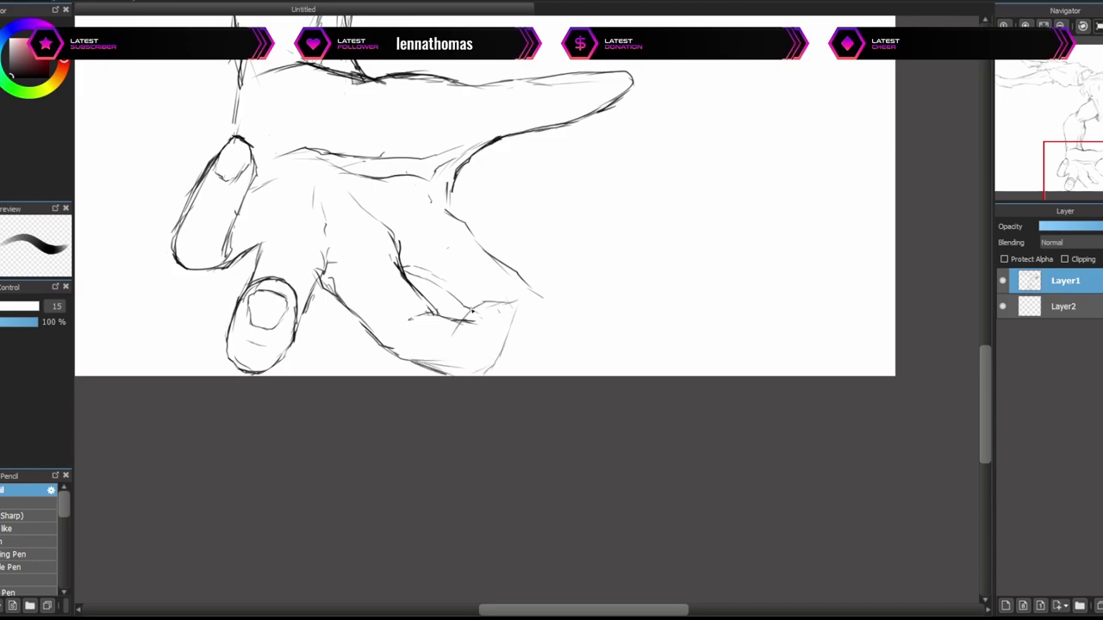
{"action": "scroll", "coordinate": [482, 344], "scroll_direction": "up", "scroll_amount": 2}
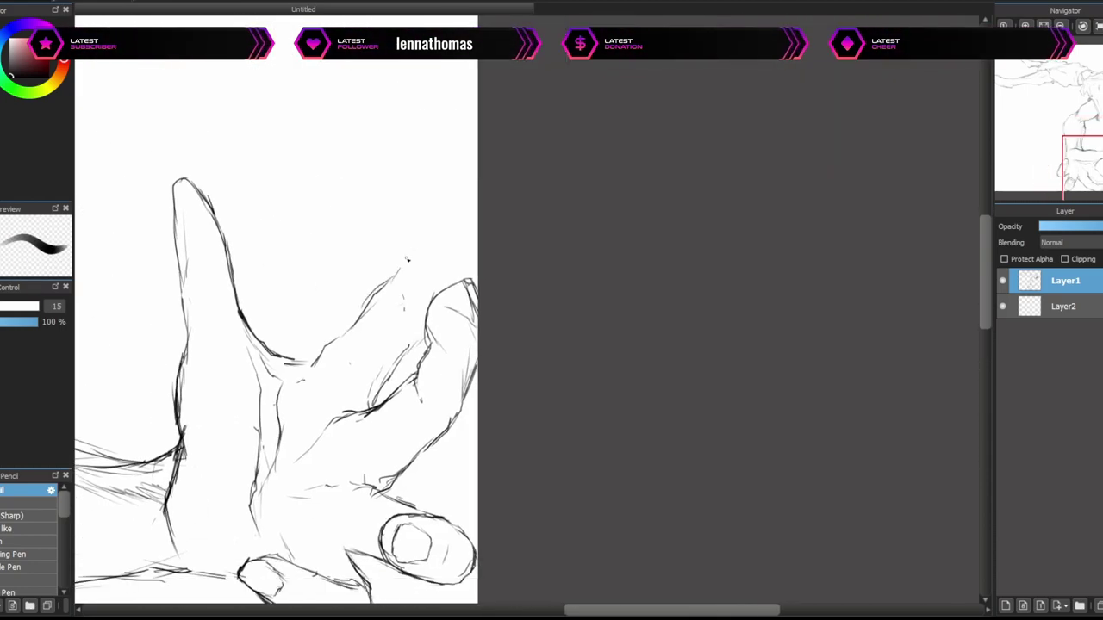
{"action": "key", "text": "b"}
Sign the drawing with a slanted handwritten signature, an underline and the year in the empty area beside the arm.
{"action": "key", "text": "Home"}
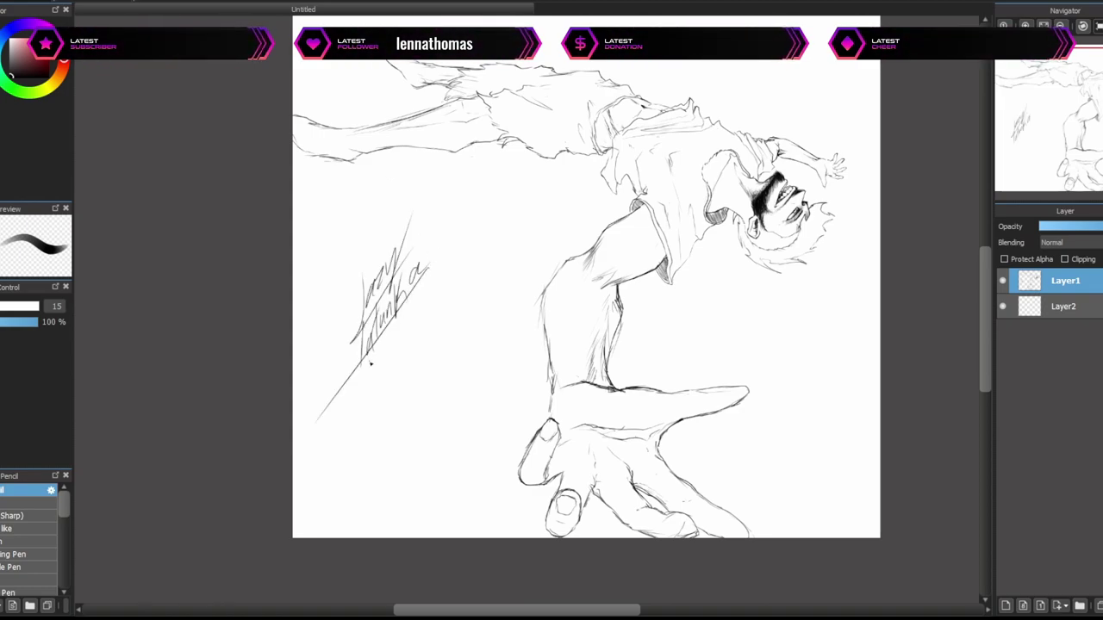
{"action": "left_click_drag", "start_coordinate": [587, 183], "coordinate": [527, 221]}
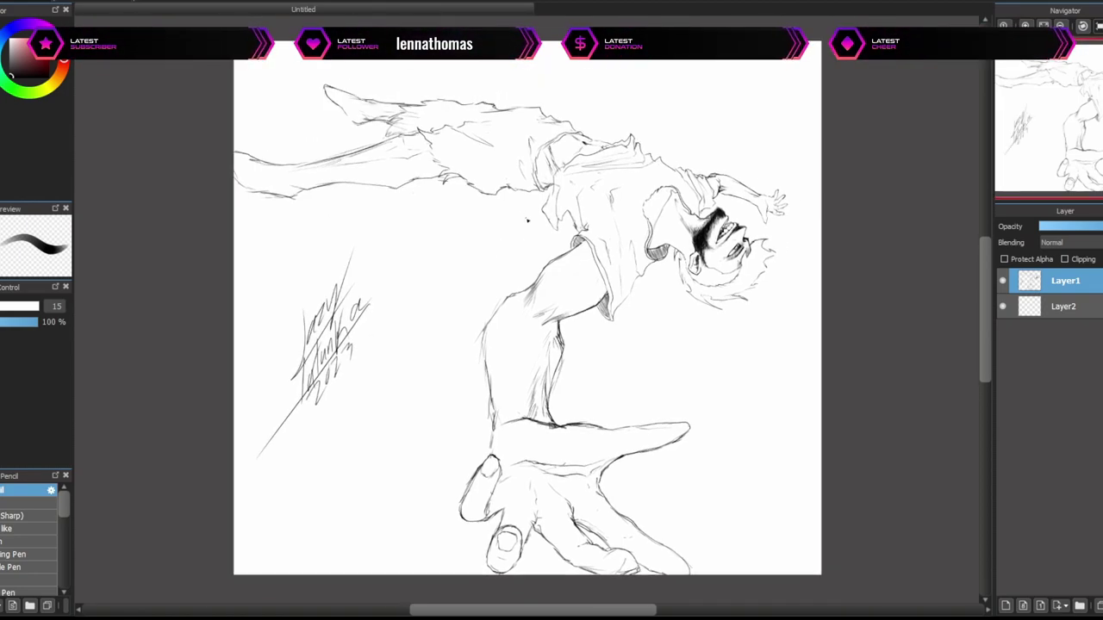